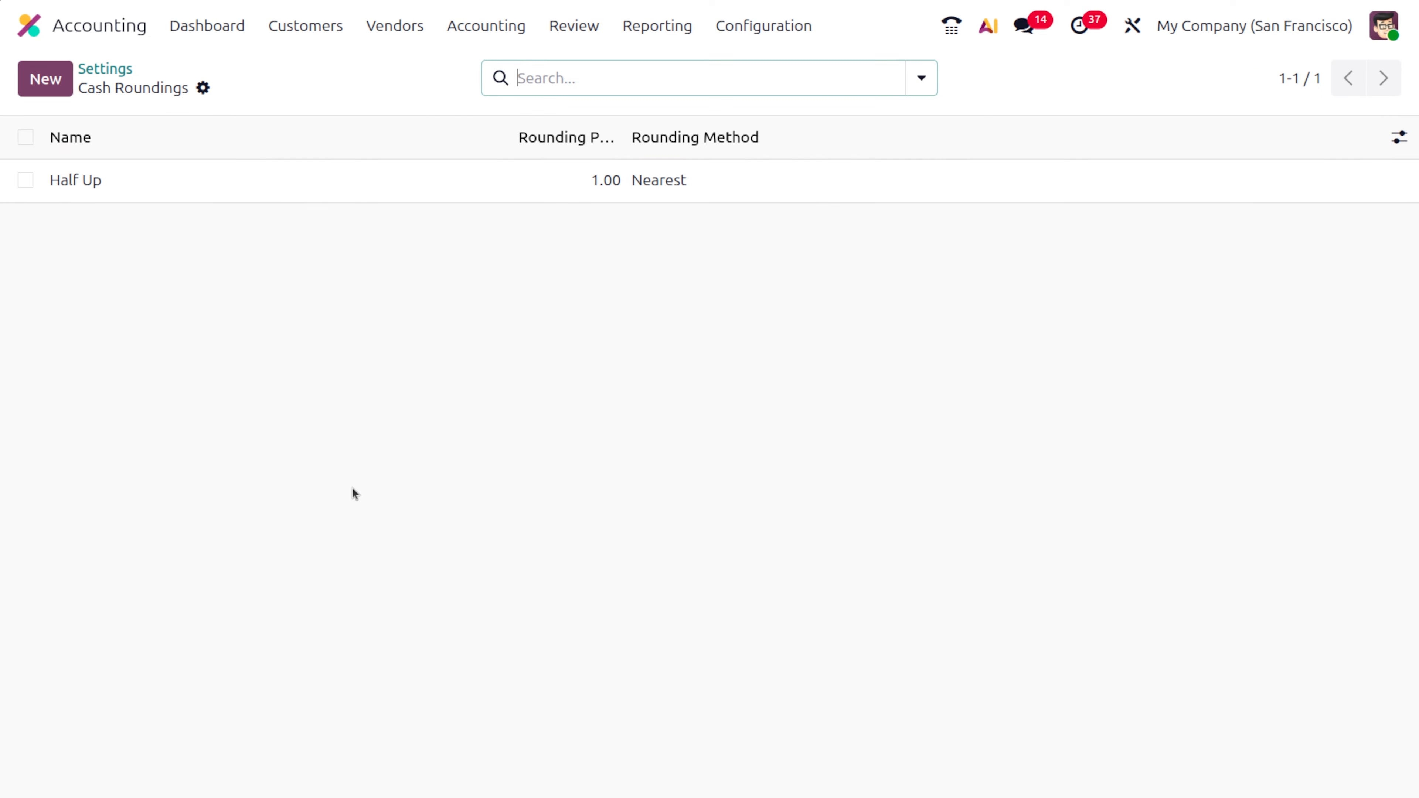
# - Open the Half Up cash rounding and set its rounding precision to 0.5
pyautogui.click(234, 171)
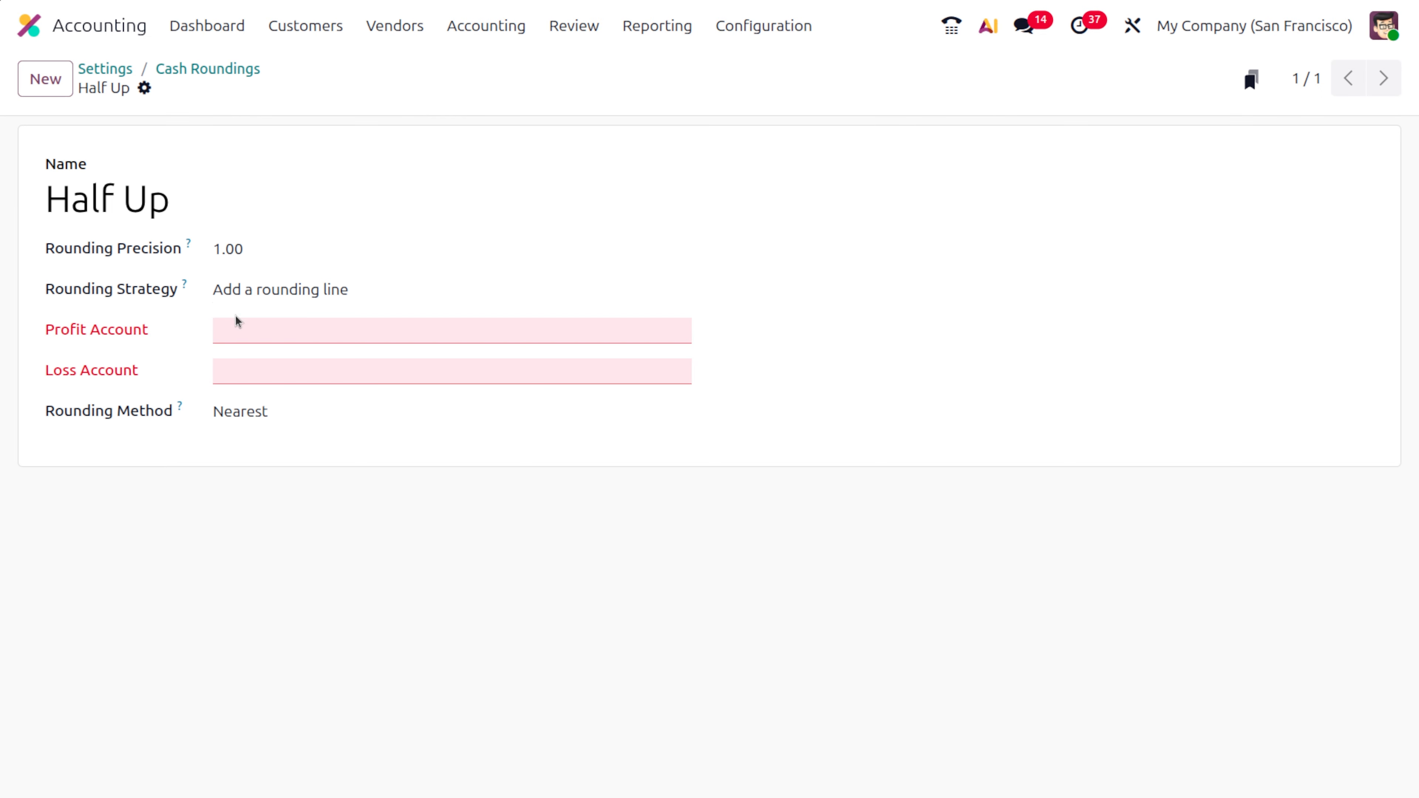
pyautogui.click(246, 257)
pyautogui.write('0.5')
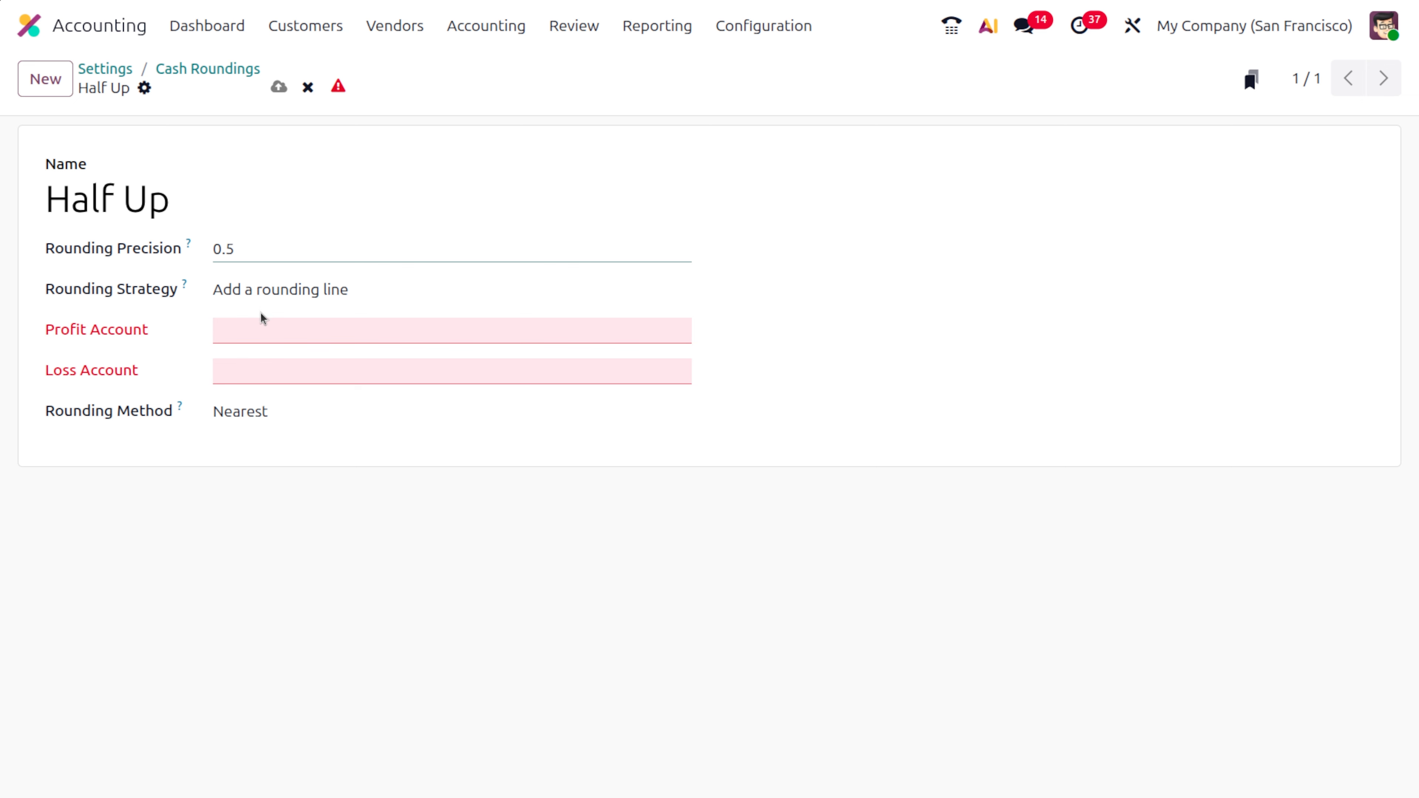
# - Set the profit account of the Half Up rounding to Cash Difference Gain
pyautogui.click(260, 320)
pyautogui.write('cash')
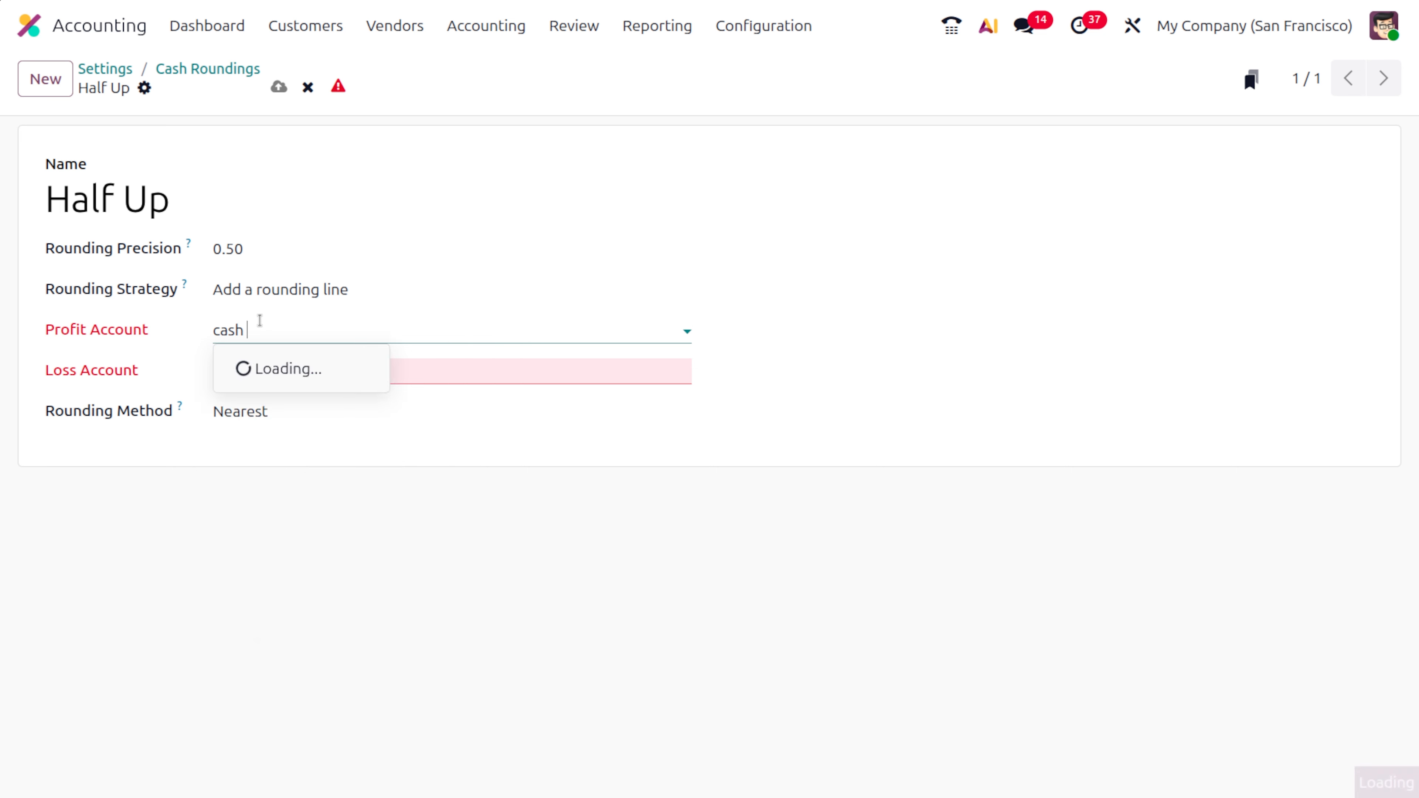
pyautogui.write(' d')
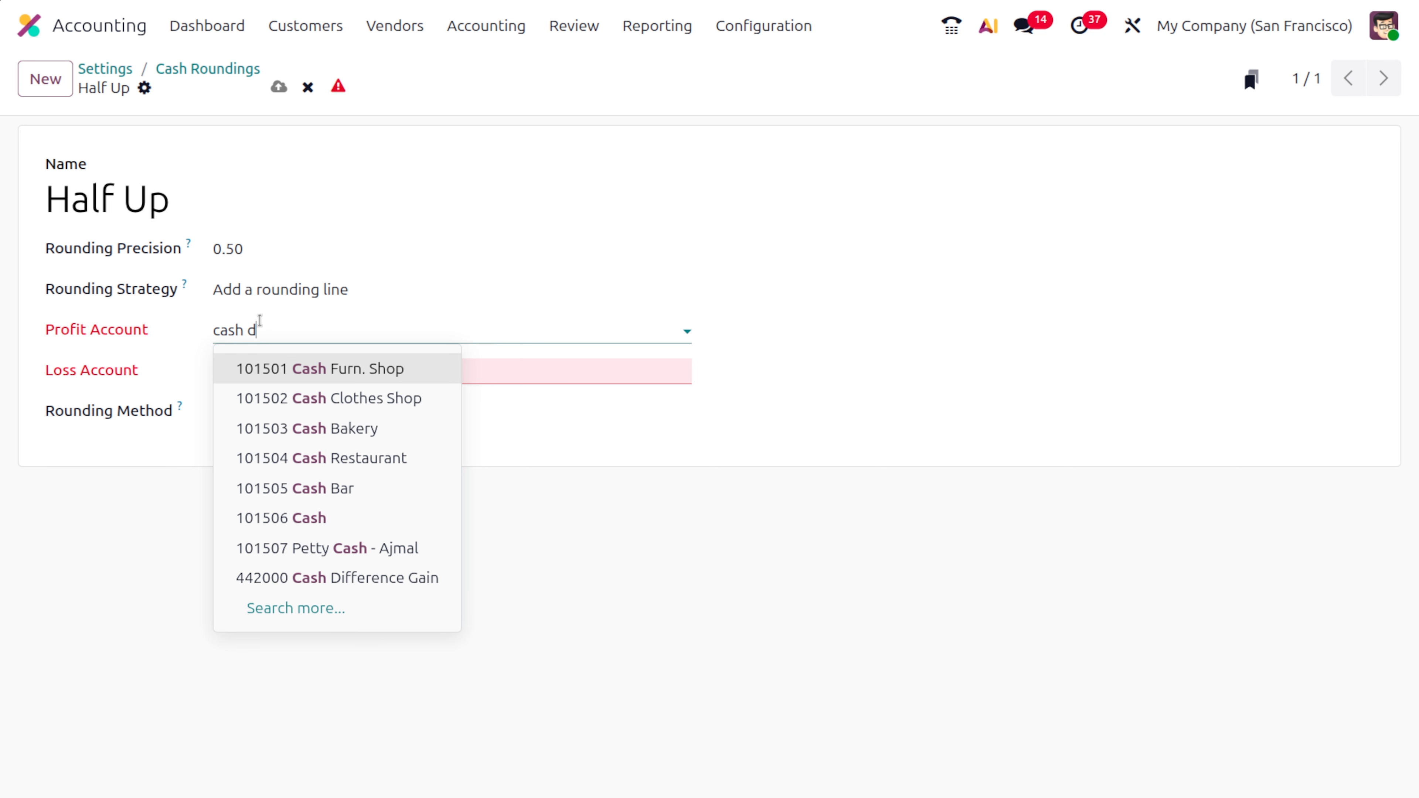
pyautogui.write('i')
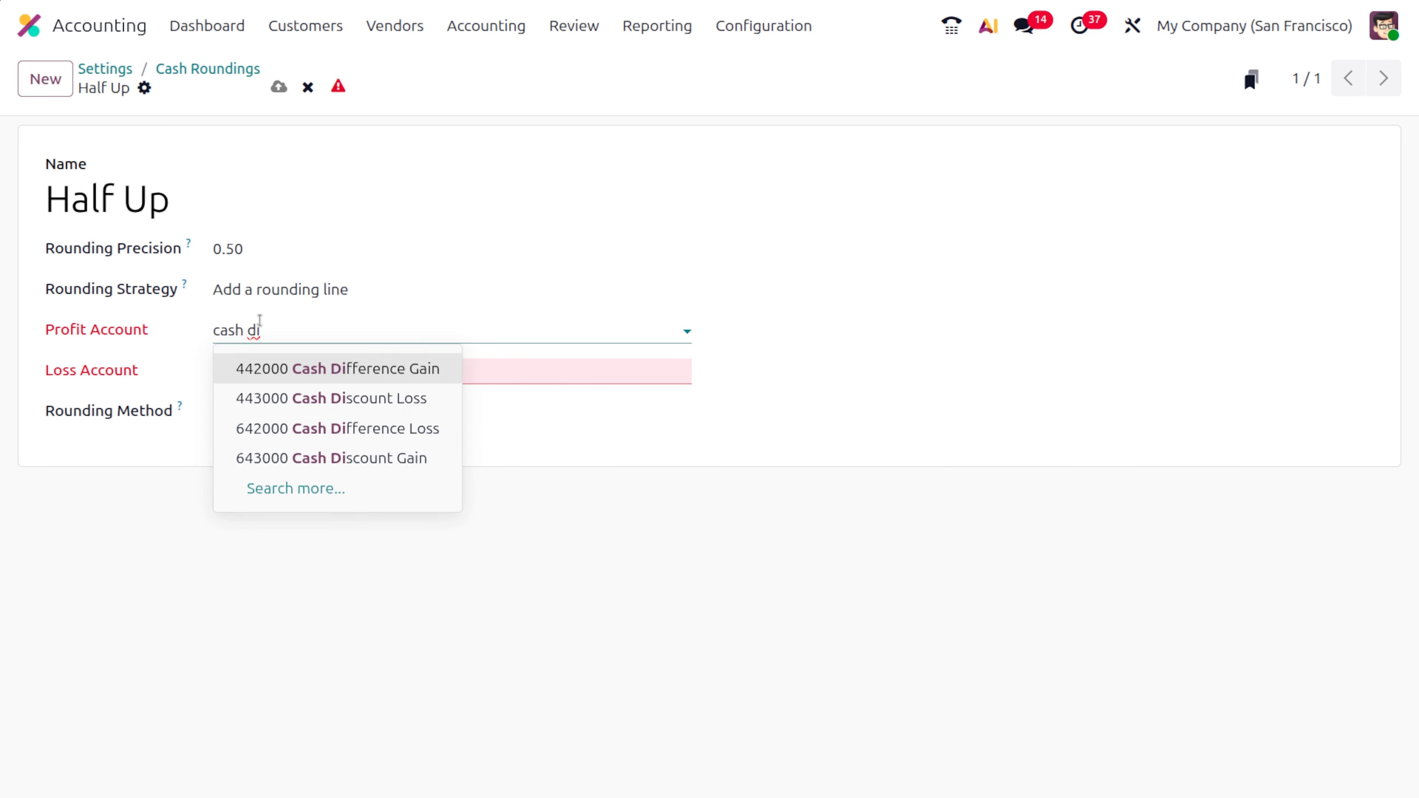
pyautogui.press('Return')
# - Set the loss account of the Half Up rounding to Cash Difference Loss
pyautogui.click(272, 368)
pyautogui.write('cash')
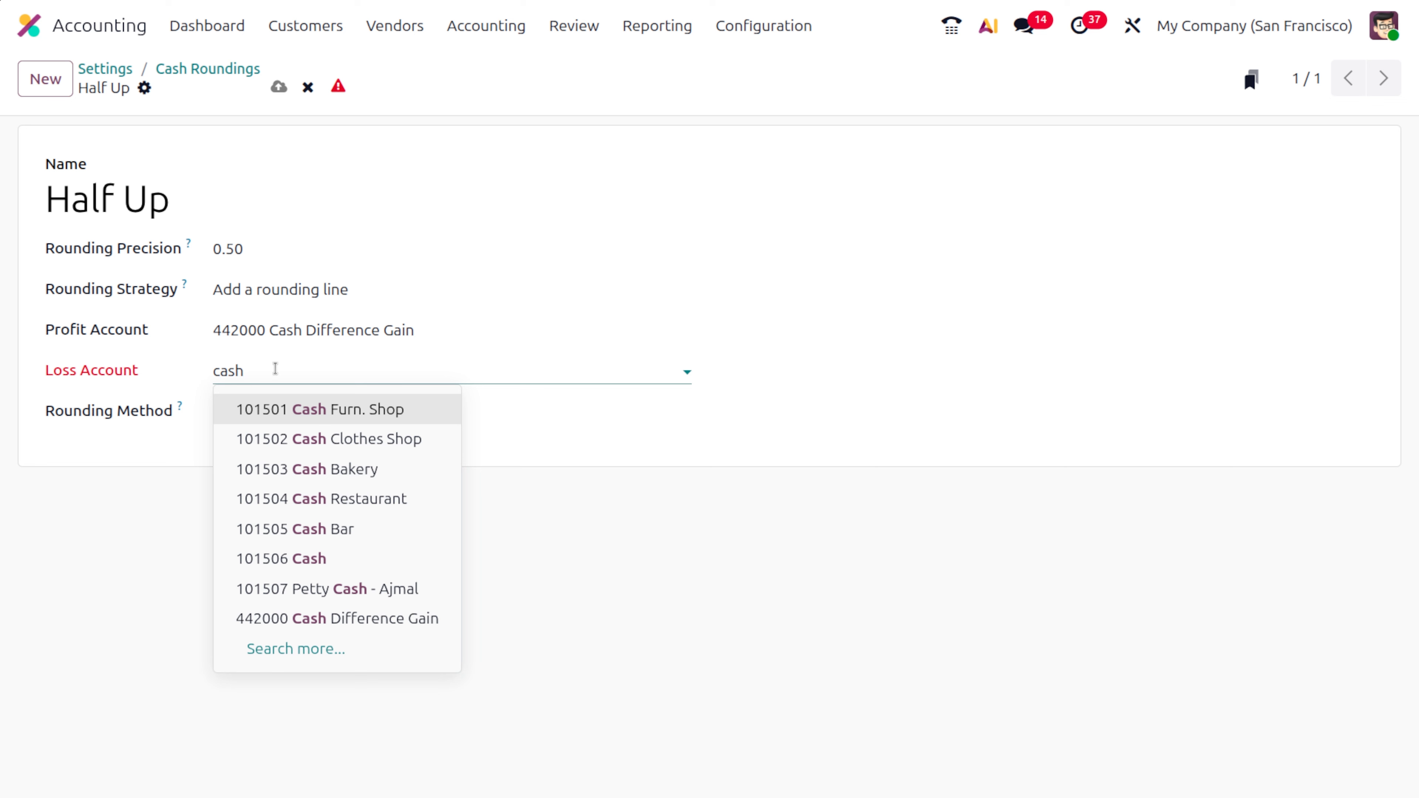
pyautogui.write(' di')
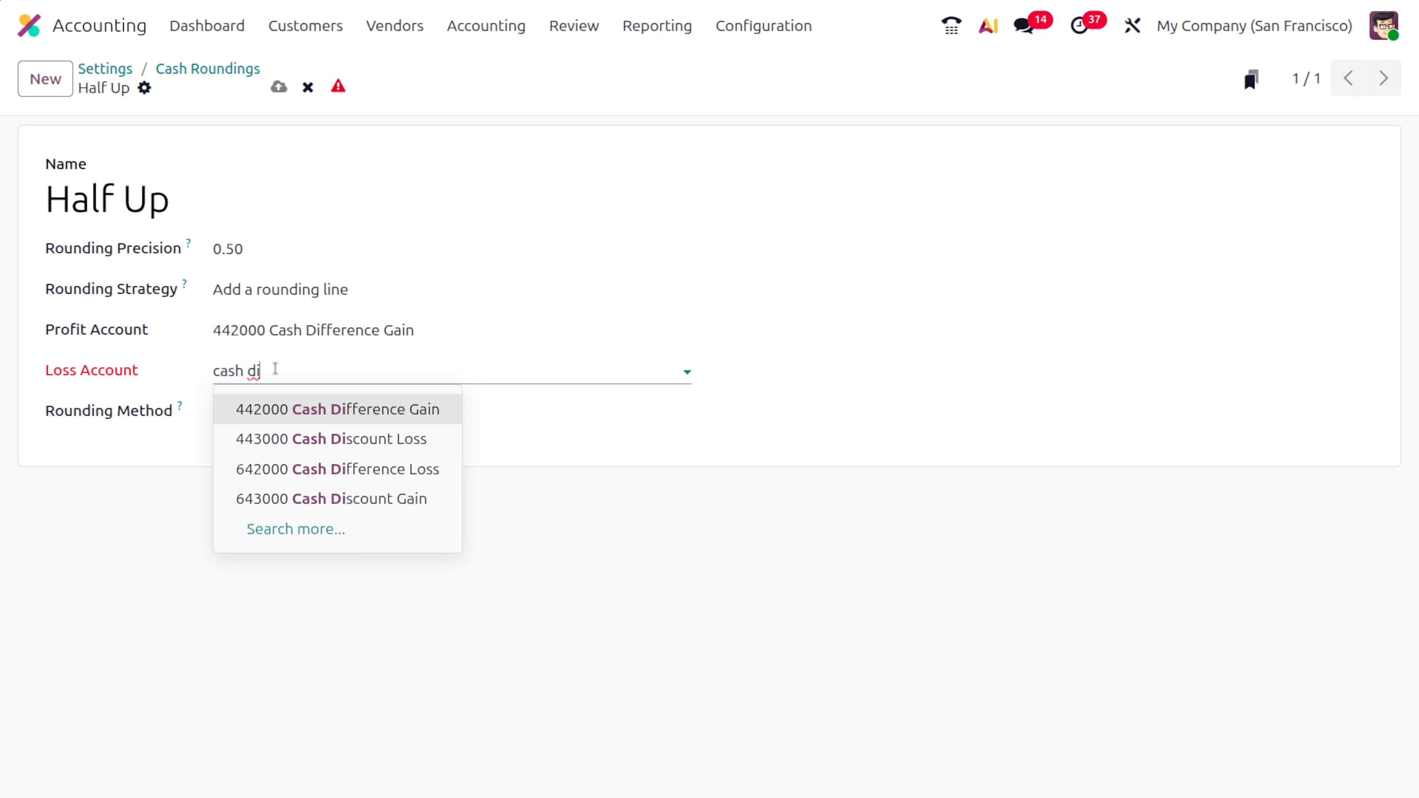
pyautogui.press('Down')
pyautogui.press('Down')
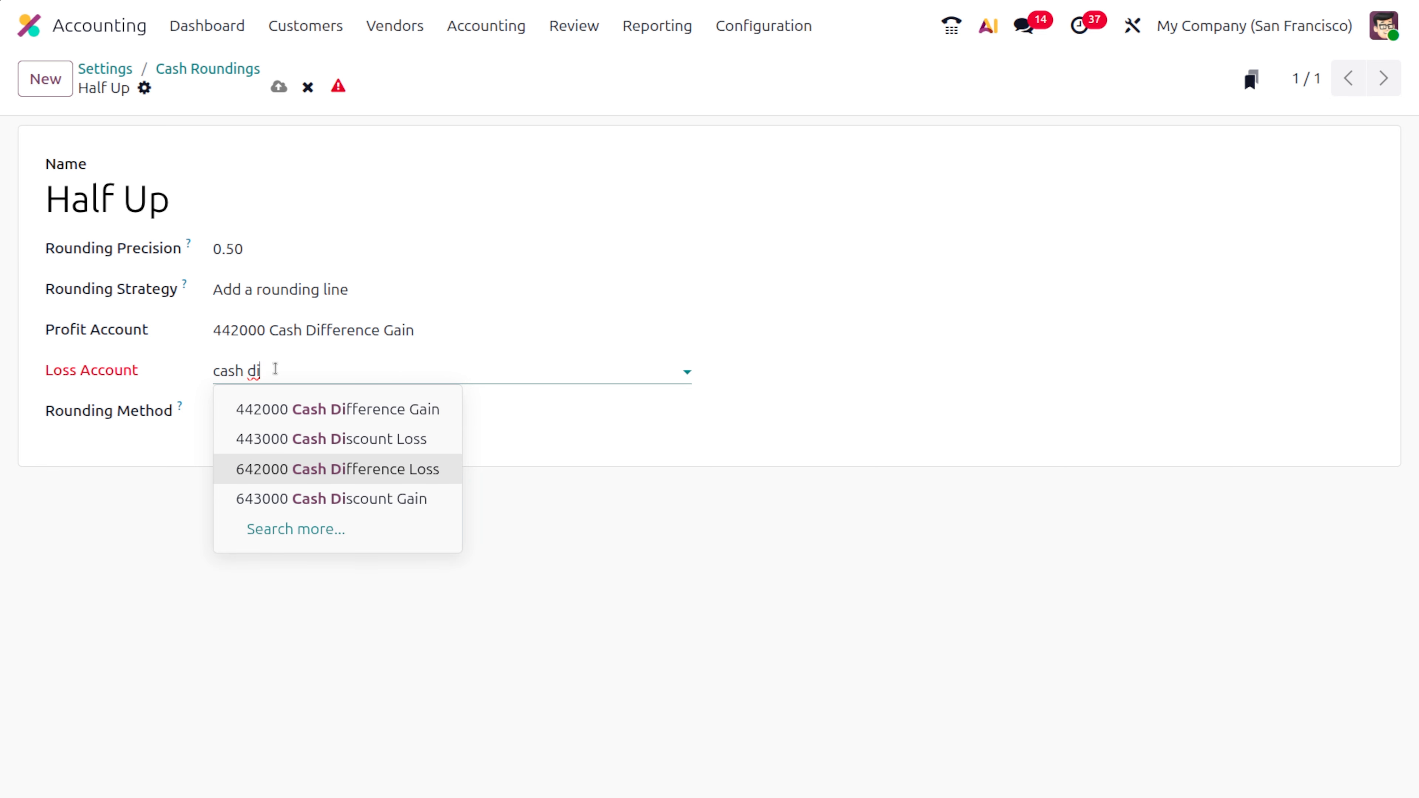
pyautogui.press('Return')
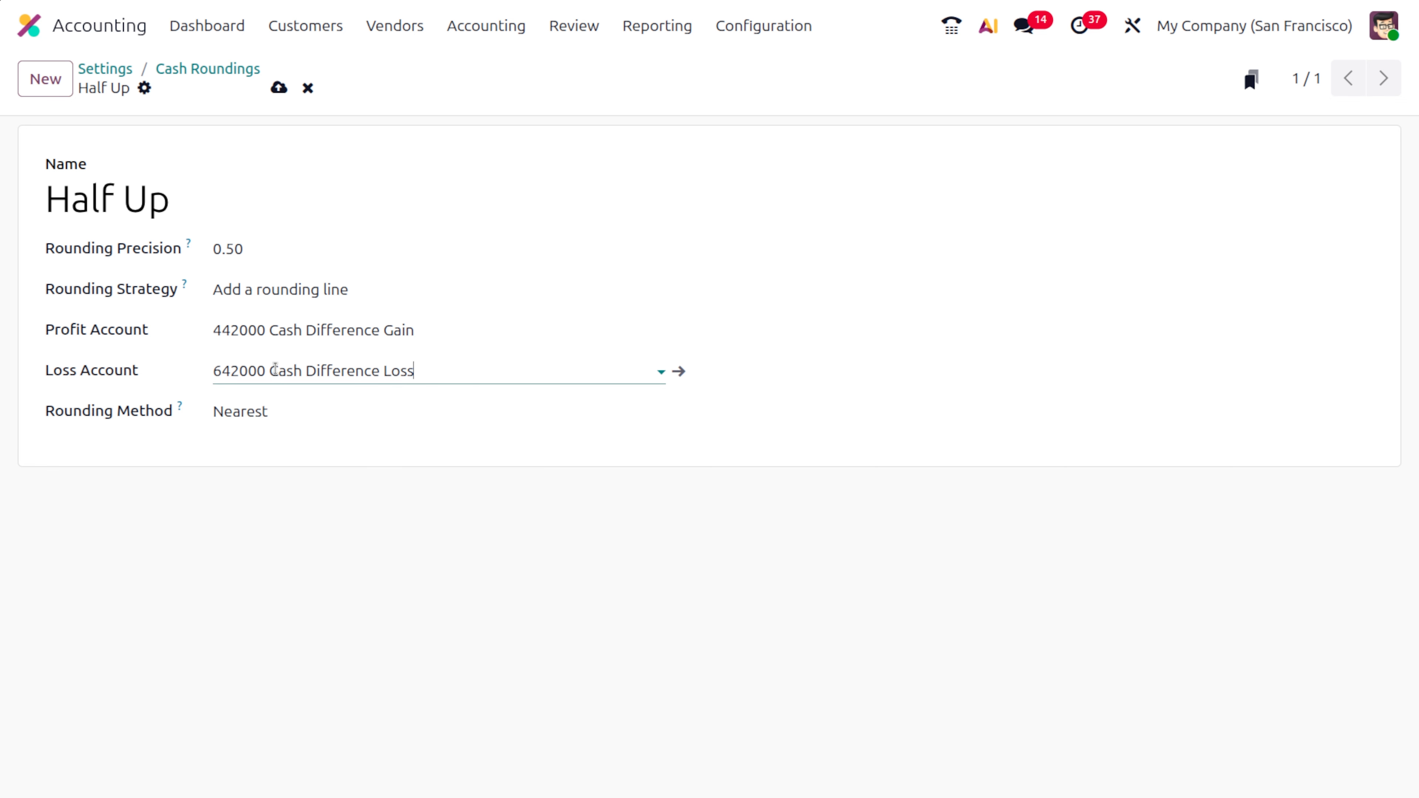
# - Set the Half Up rounding method to Up and save the record
pyautogui.click(249, 409)
pyautogui.click(270, 450)
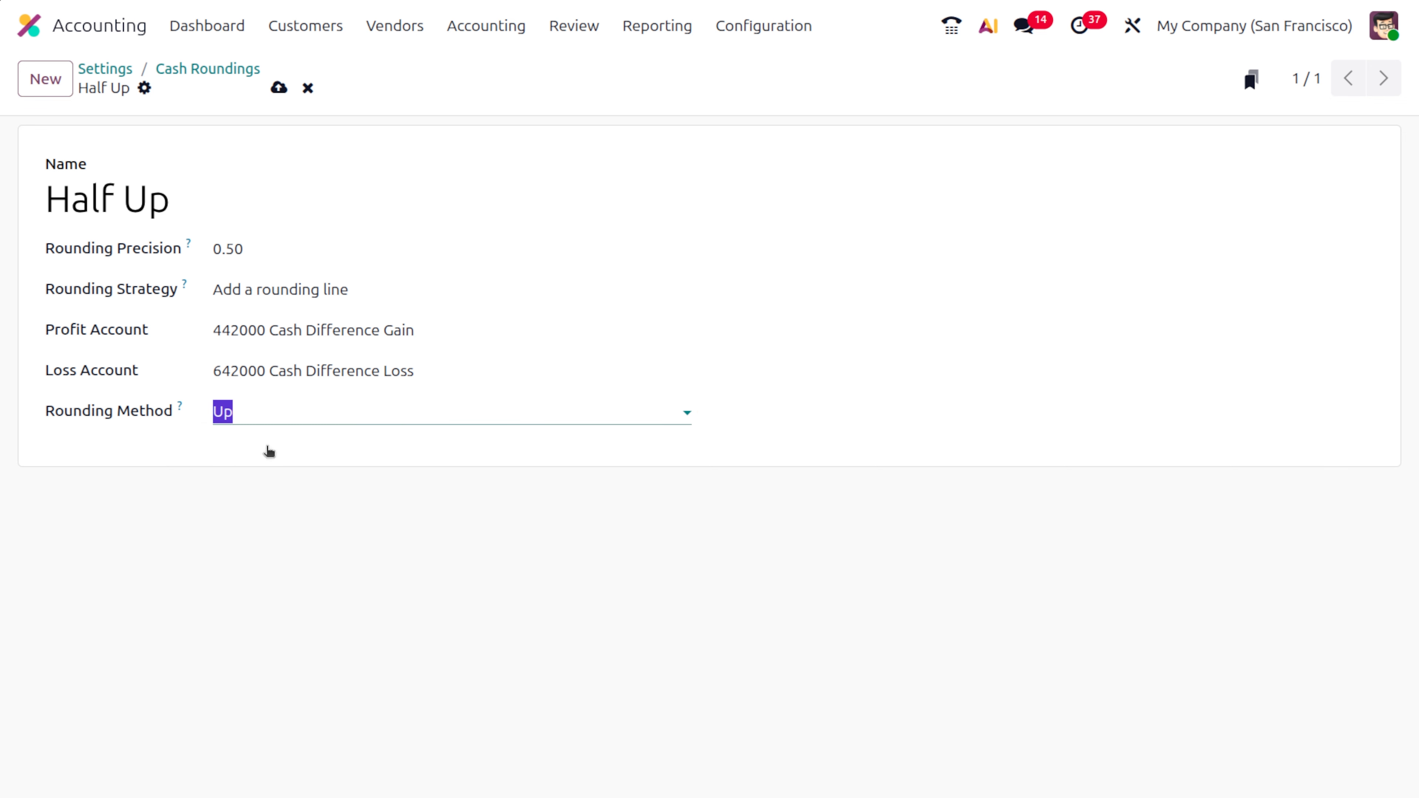
pyautogui.click(279, 90)
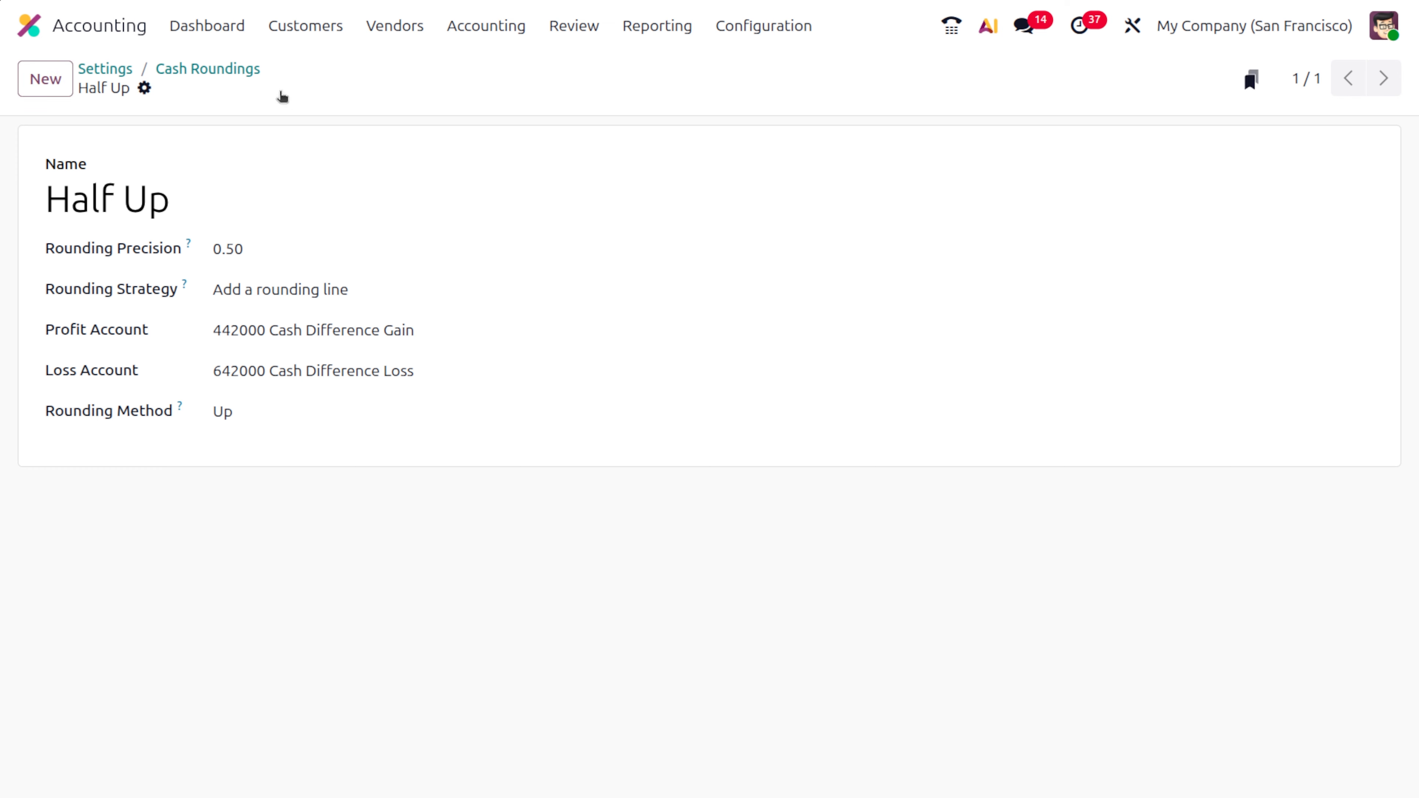
# - Duplicate the Half Up cash rounding and rename the copy as Half Down
pyautogui.click(170, 73)
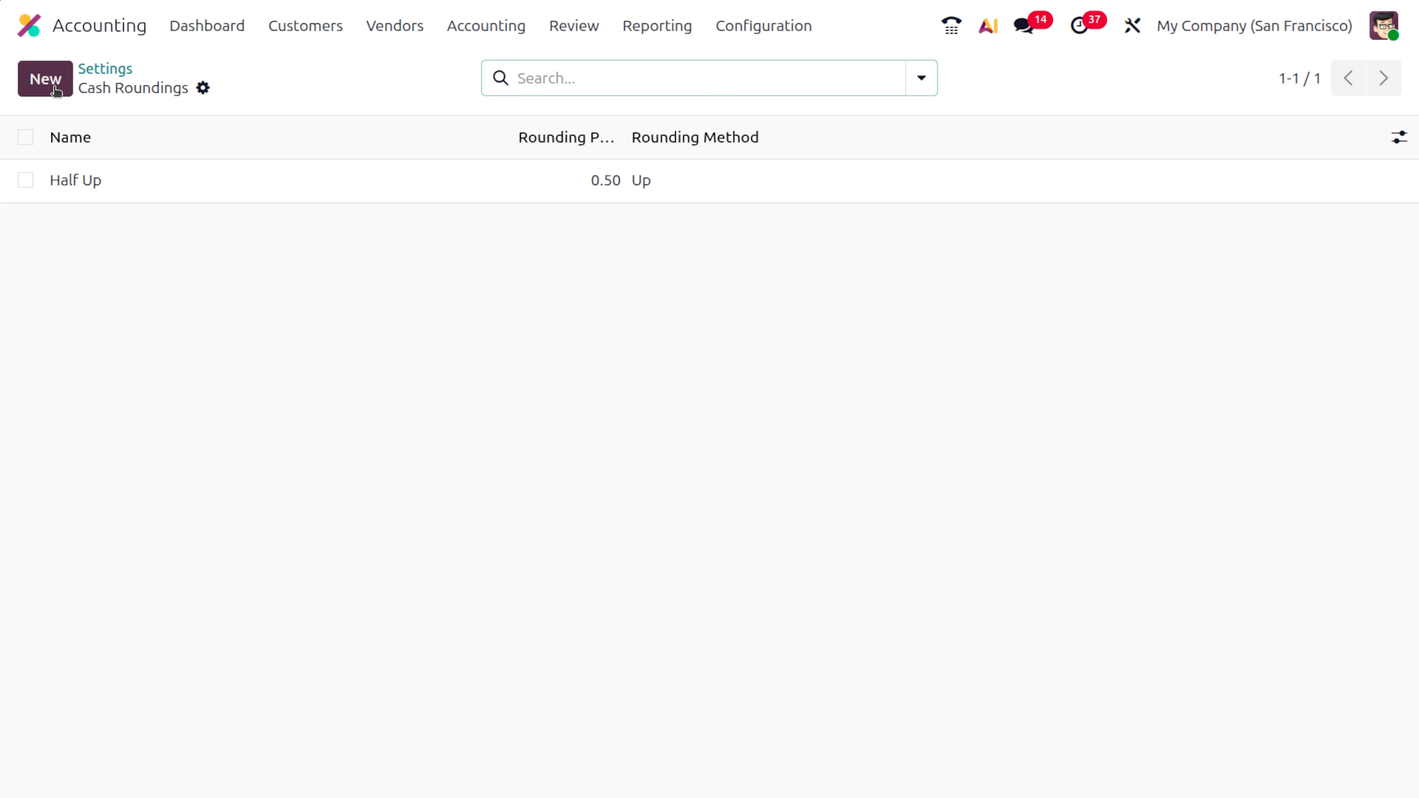
pyautogui.click(122, 193)
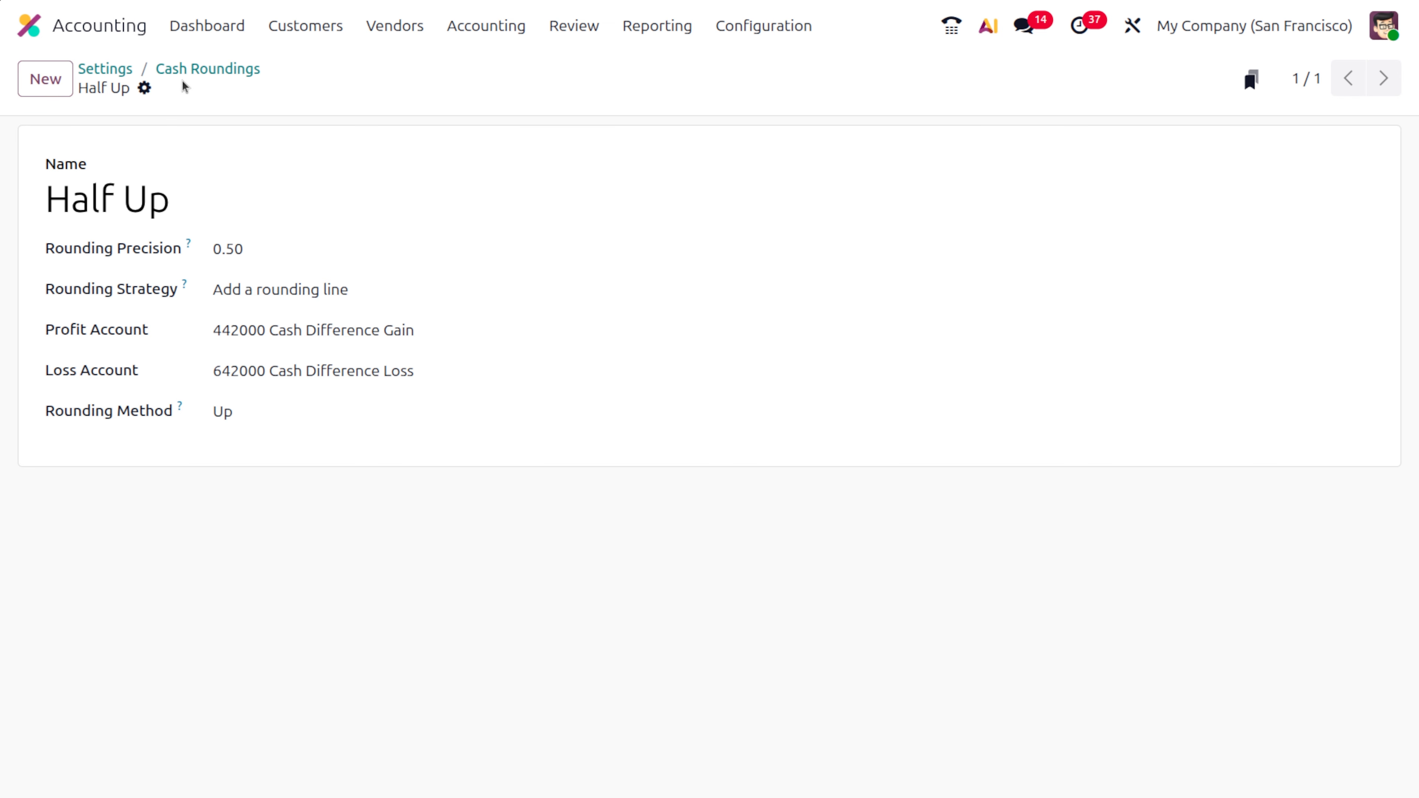
pyautogui.click(144, 88)
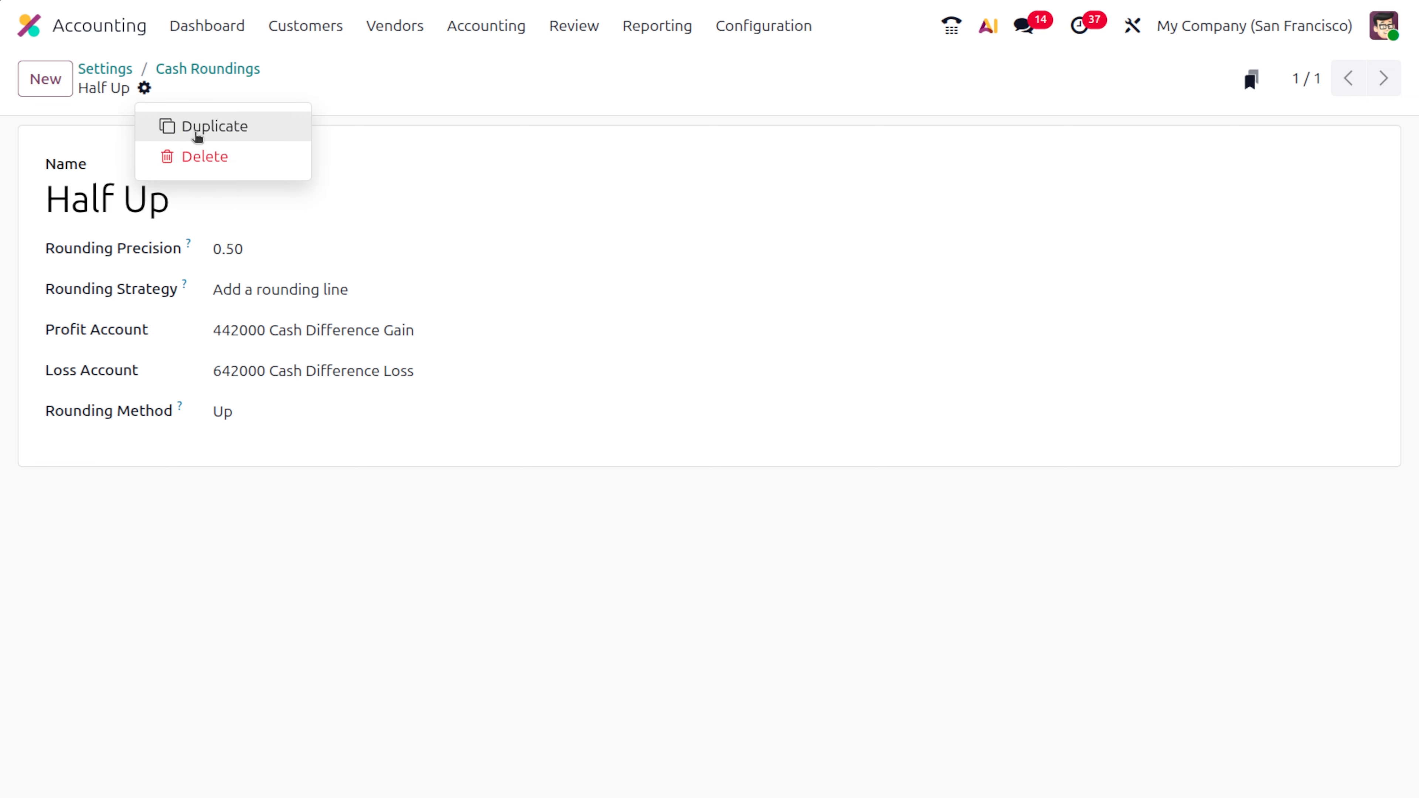
pyautogui.click(205, 203)
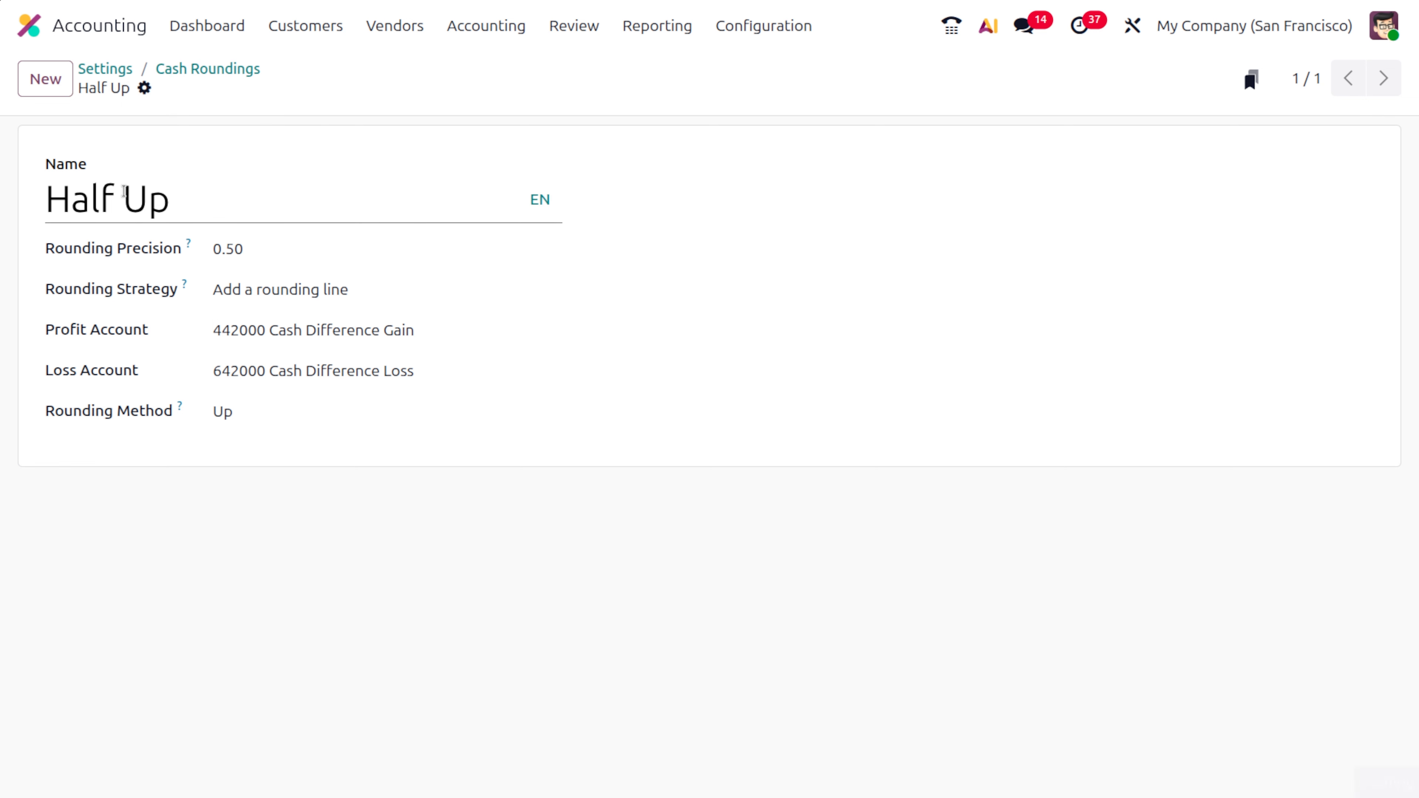
pyautogui.click(116, 194)
pyautogui.click(208, 206)
pyautogui.press('BackSpace')
pyautogui.press('BackSpace')
pyautogui.write('Down')
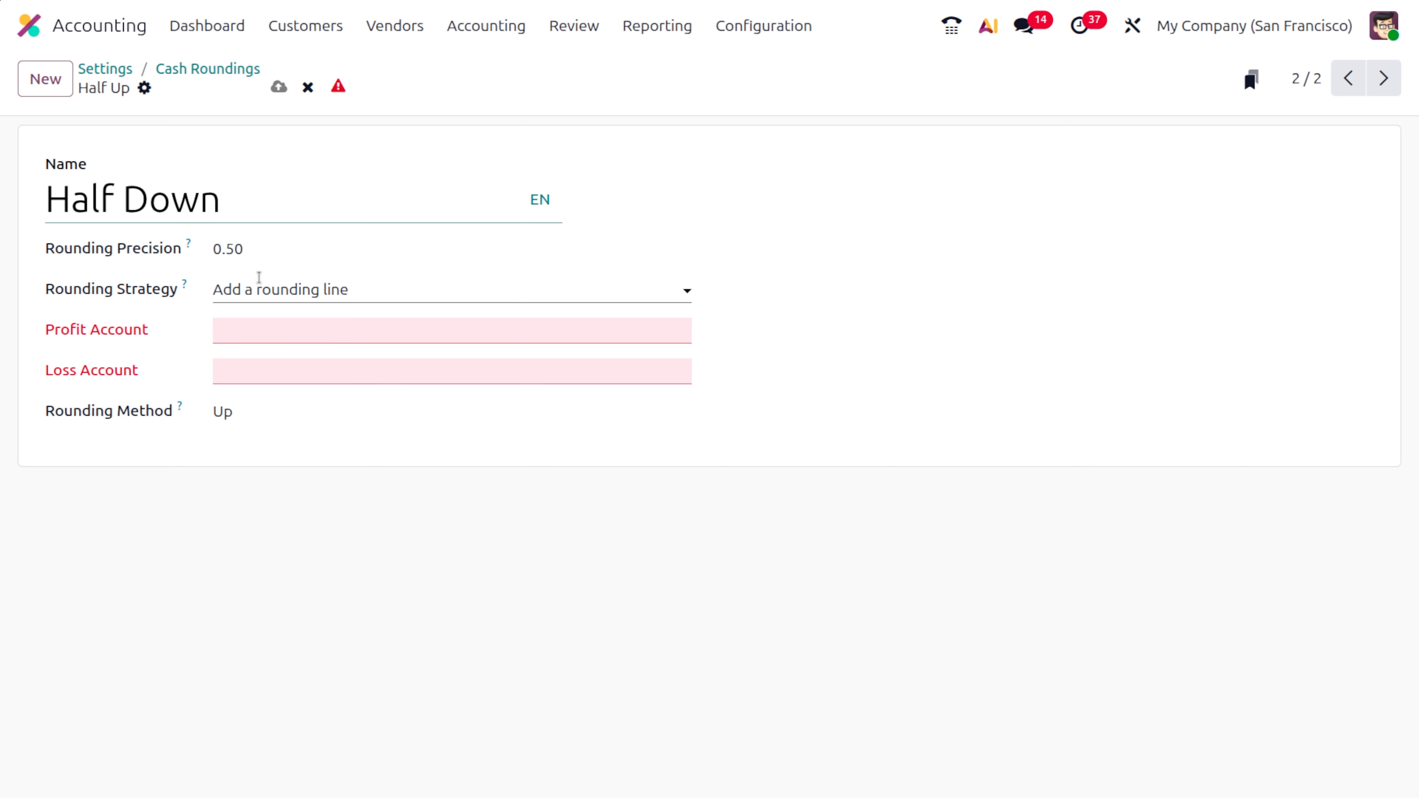
# - Set the profit account of the Half Down rounding to Cash Difference Gain
pyautogui.click(266, 331)
pyautogui.write('ca')
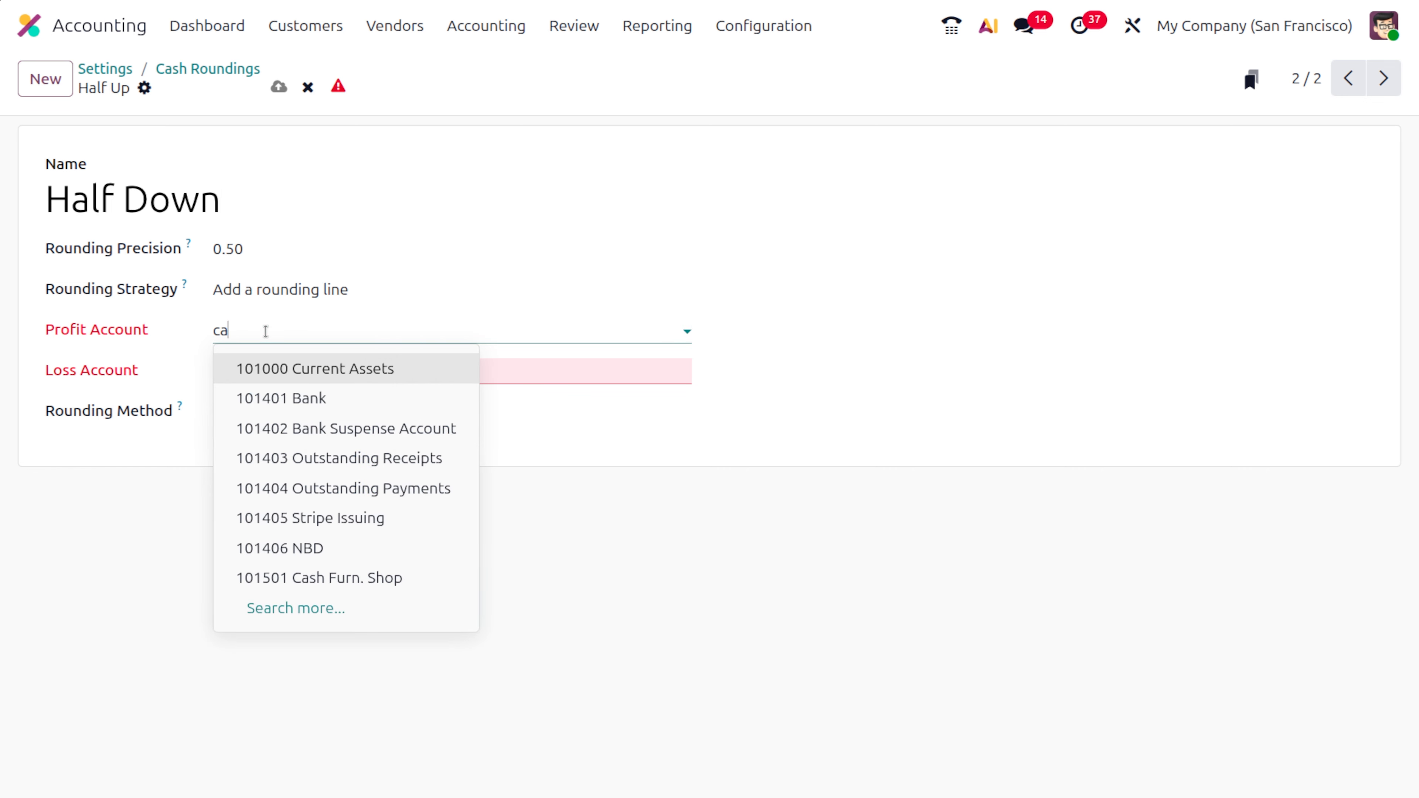
pyautogui.write('sh di')
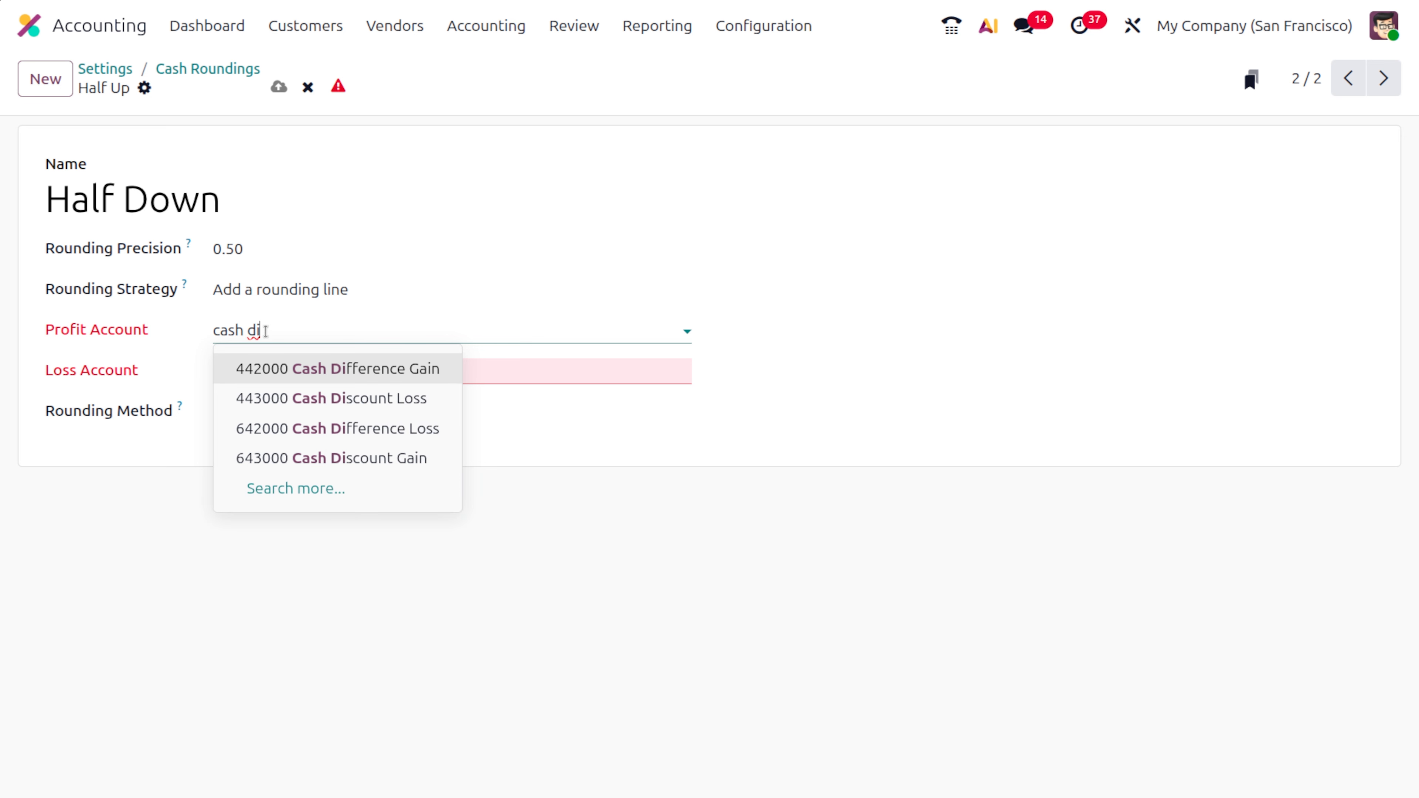
pyautogui.press('Return')
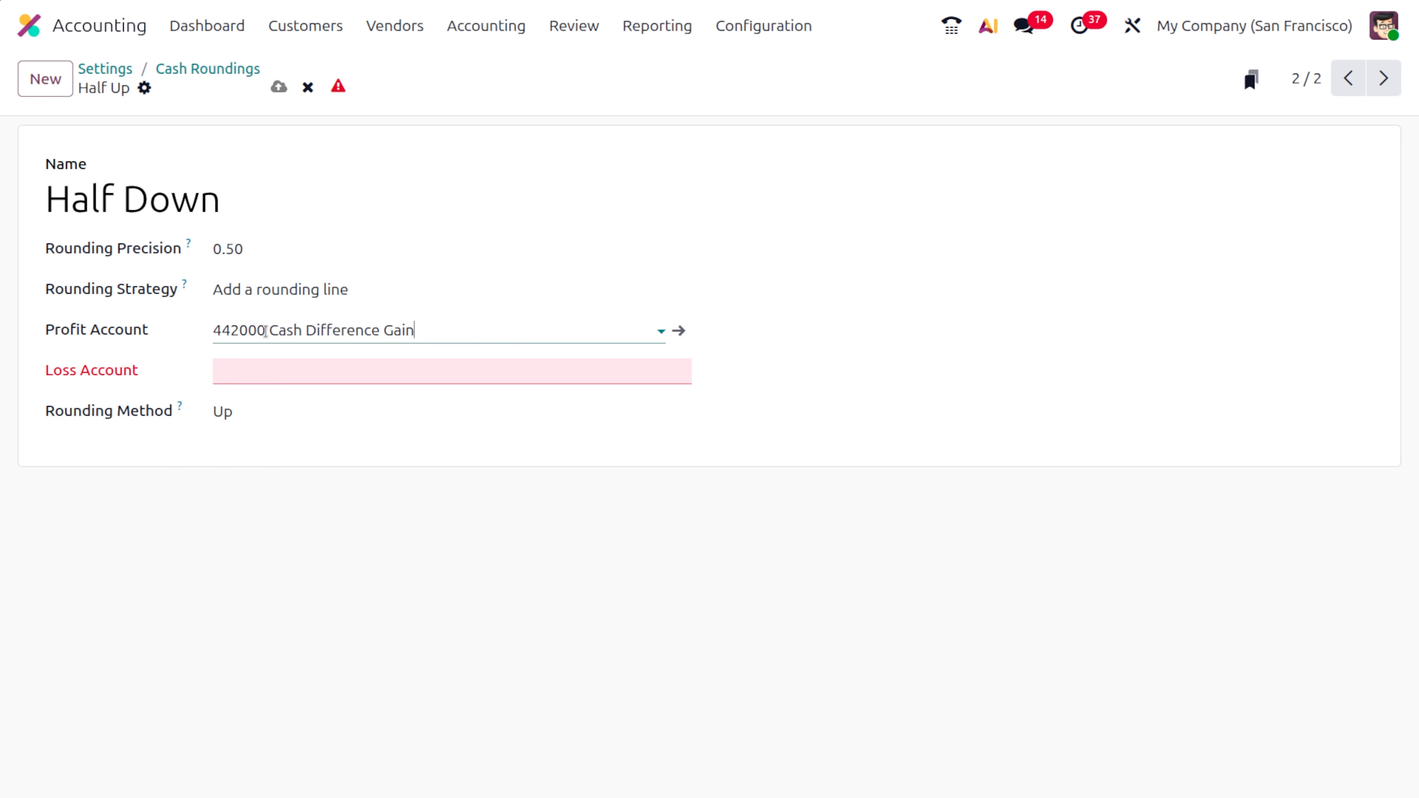
# - Set the loss account of the Half Down rounding to Cash Difference Loss
pyautogui.click(292, 373)
pyautogui.write('cash diff')
pyautogui.press('Down')
pyautogui.press('Return')
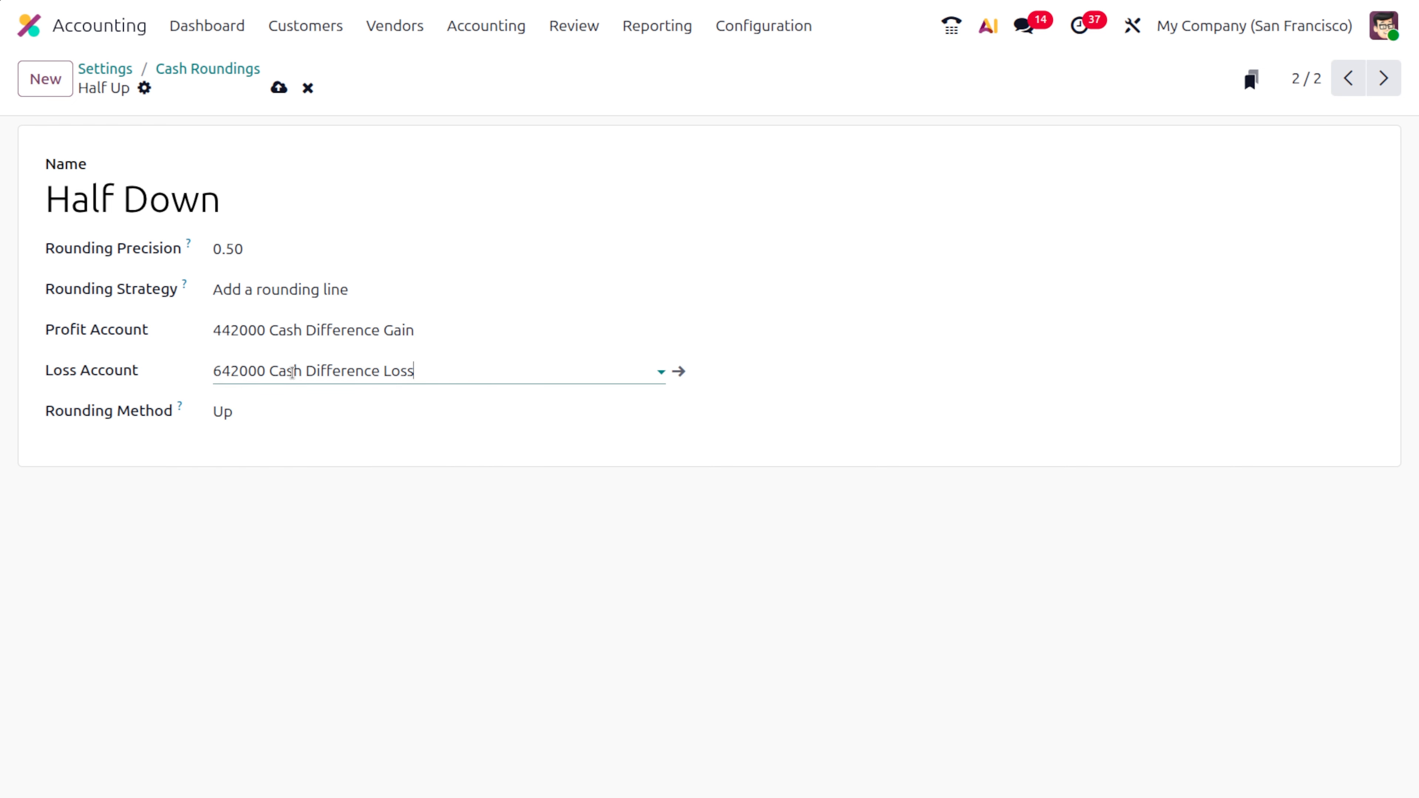
# - Set the Half Down rounding method to Down and save the record
pyautogui.click(310, 412)
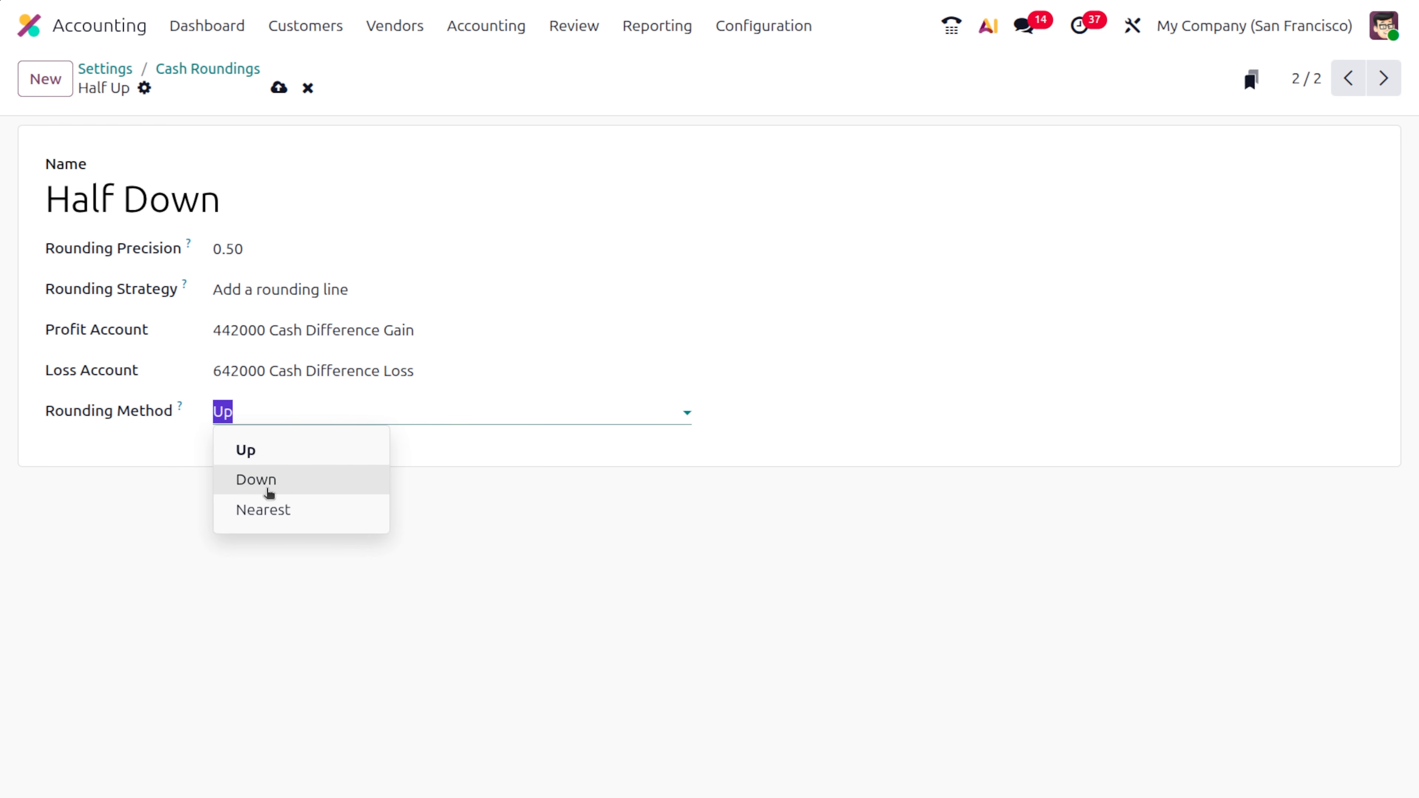
pyautogui.click(262, 490)
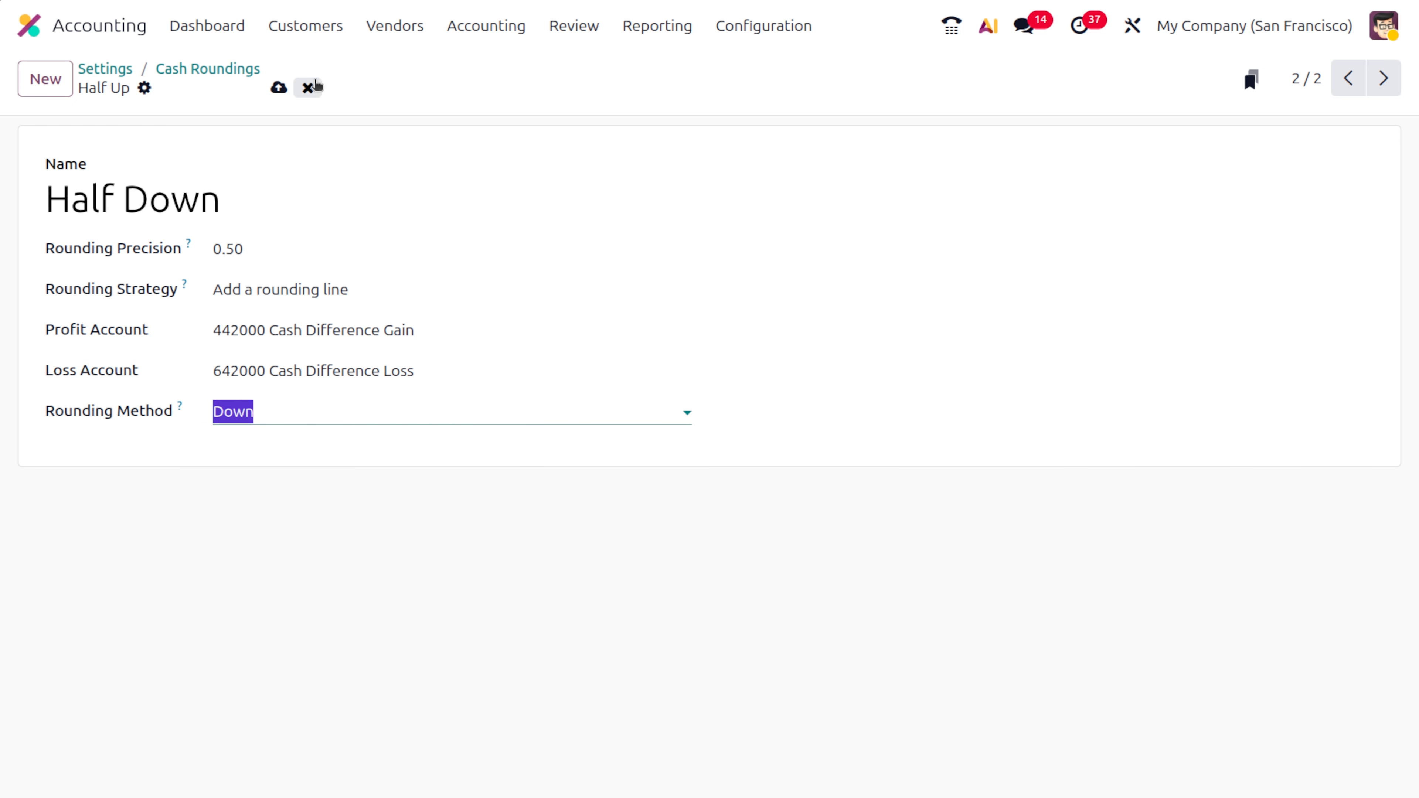
pyautogui.click(279, 88)
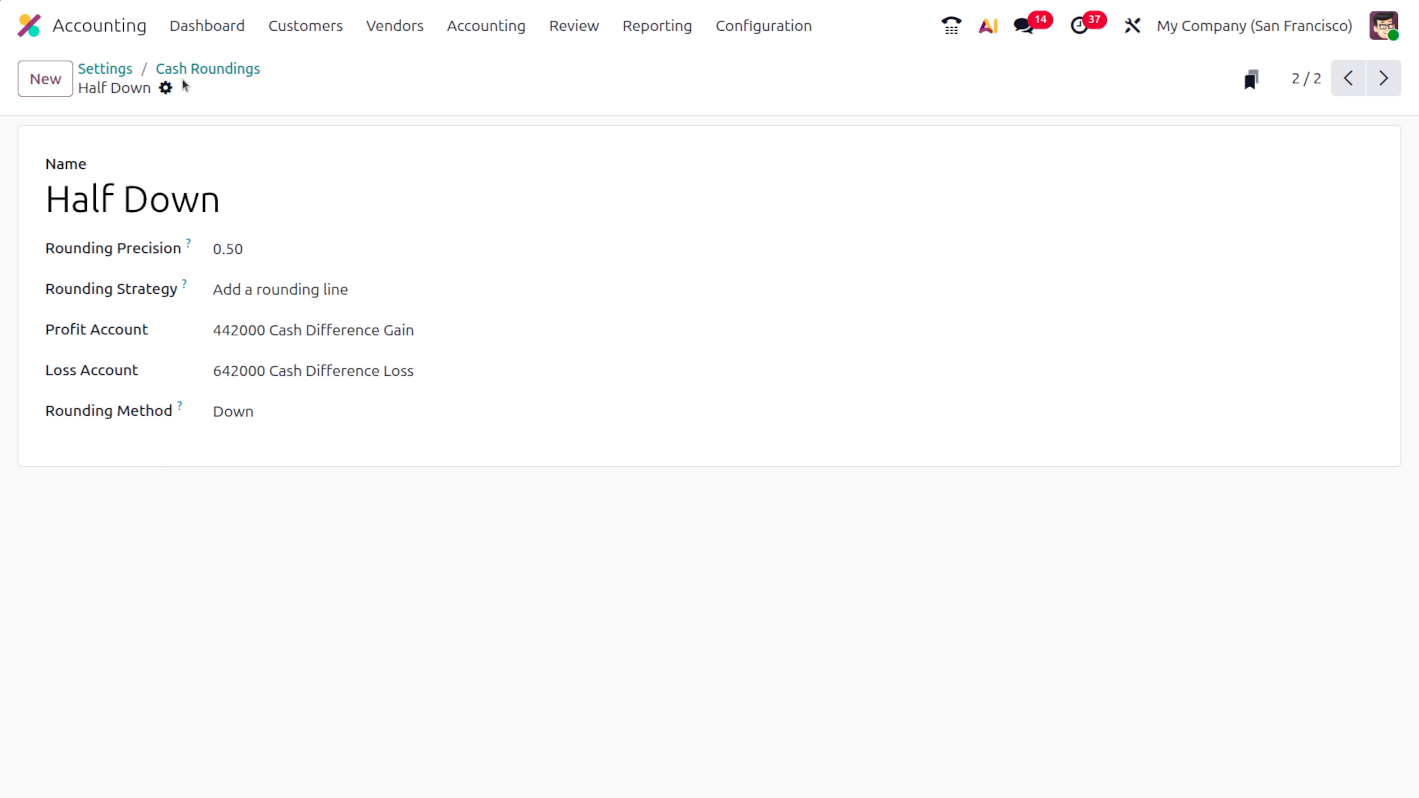
# - Duplicate the Half Down cash rounding and rename the copy as Nearest
pyautogui.click(166, 88)
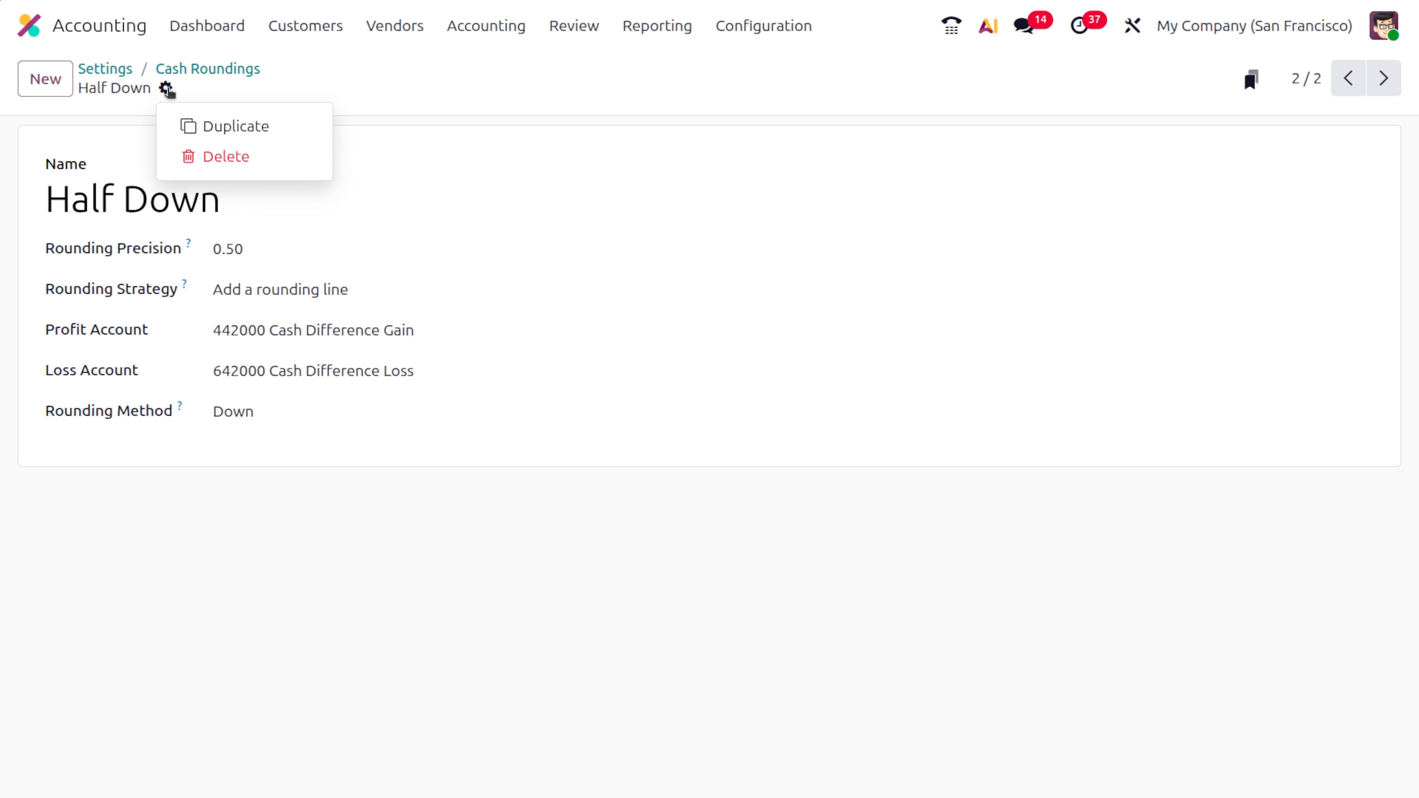
pyautogui.click(225, 124)
pyautogui.tripleClick(281, 200)
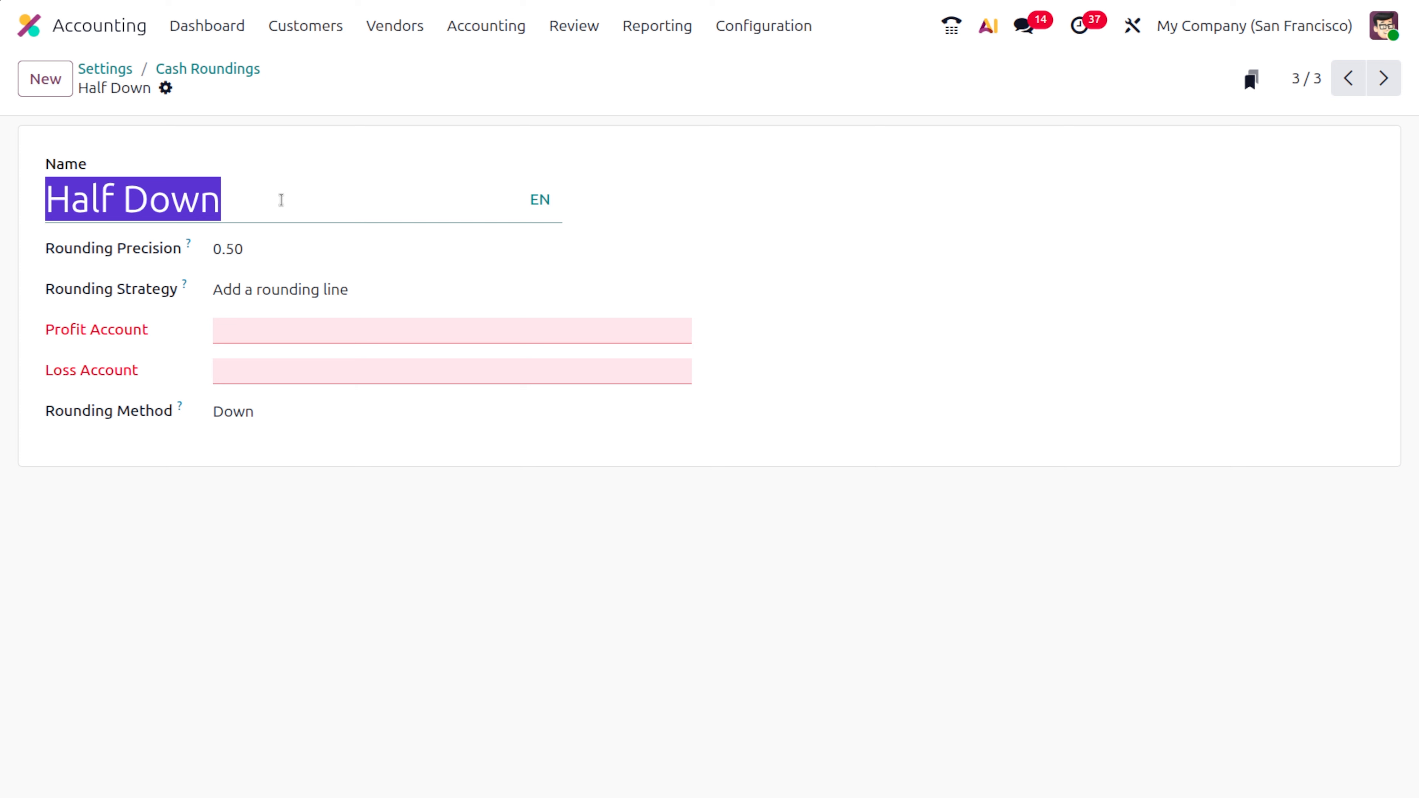
pyautogui.press('BackSpace')
pyautogui.write('Nearest')
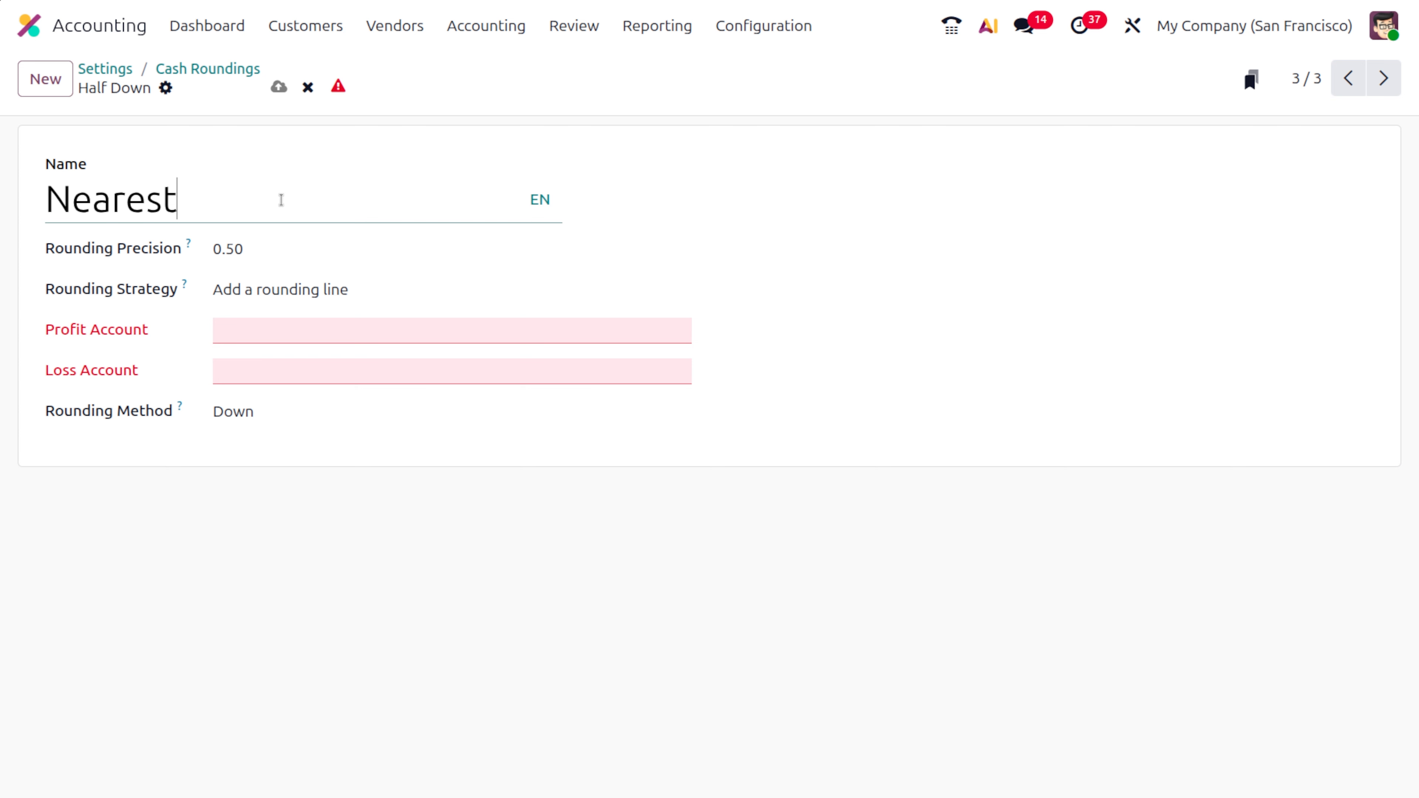
# - Set the rounding precision of the Nearest cash rounding to 0.20
pyautogui.click(350, 246)
pyautogui.press('BackSpace')
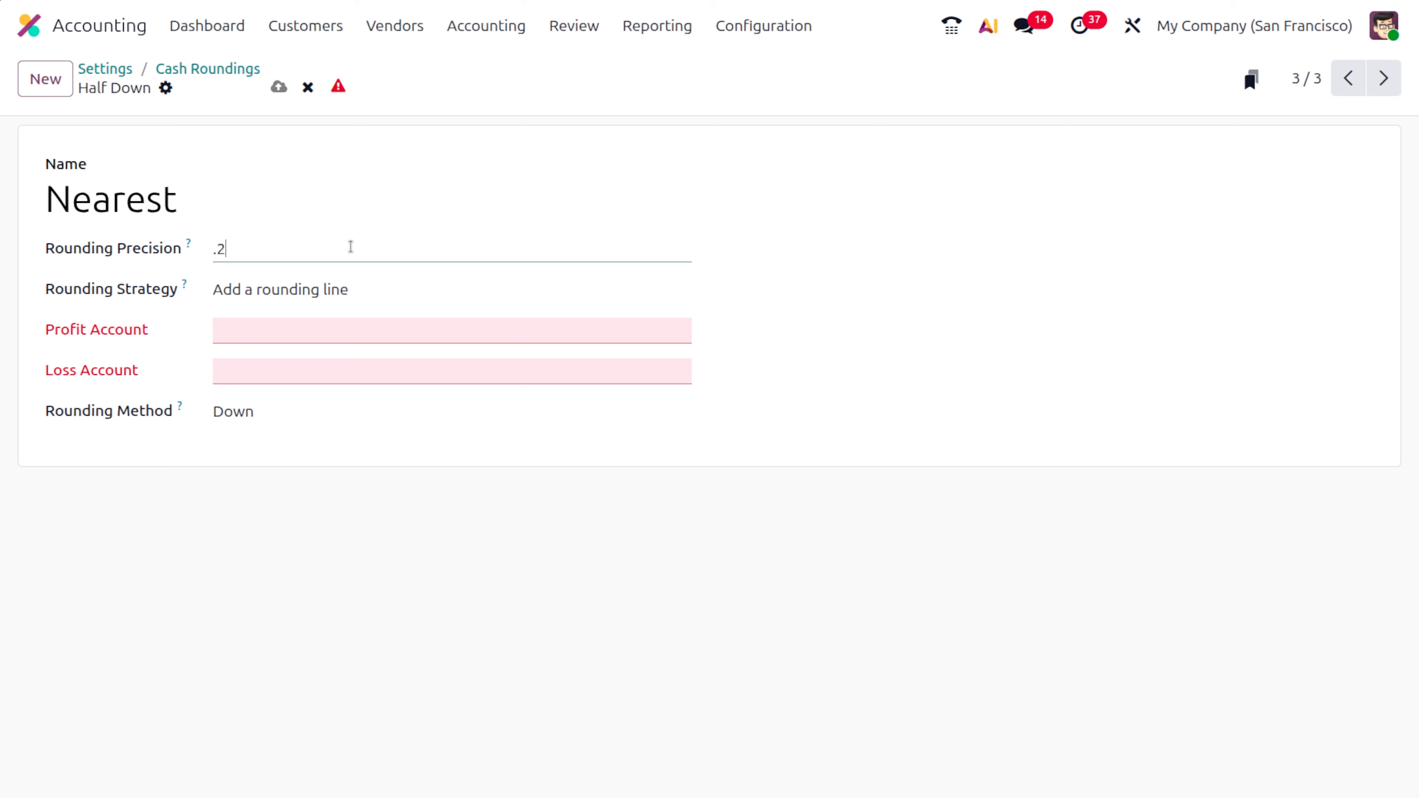
pyautogui.write('.20')
pyautogui.click(511, 193)
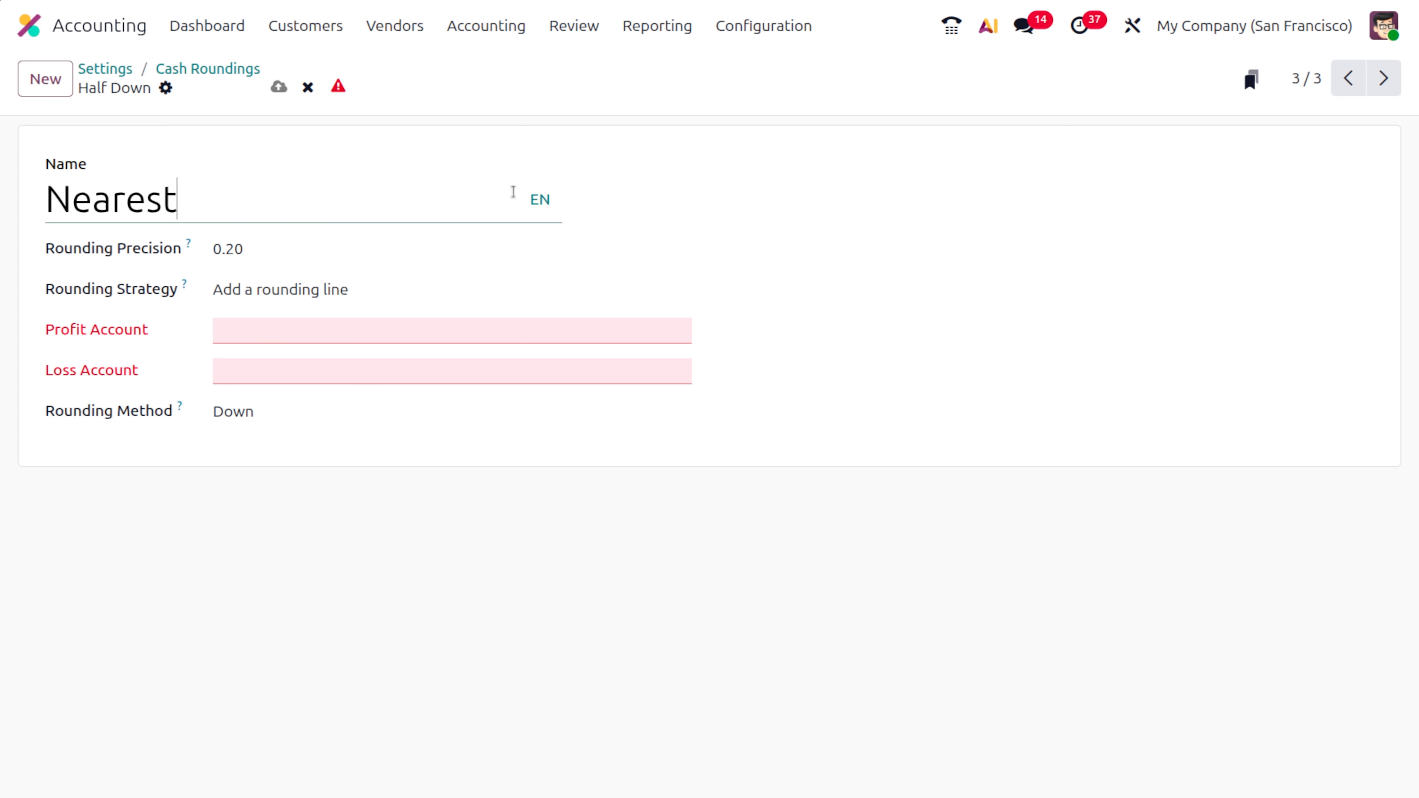
# - Set the profit account of the Nearest rounding to Cash Difference Gain
pyautogui.click(304, 333)
pyautogui.write('cash dii')
pyautogui.press('BackSpace')
pyautogui.write('i')
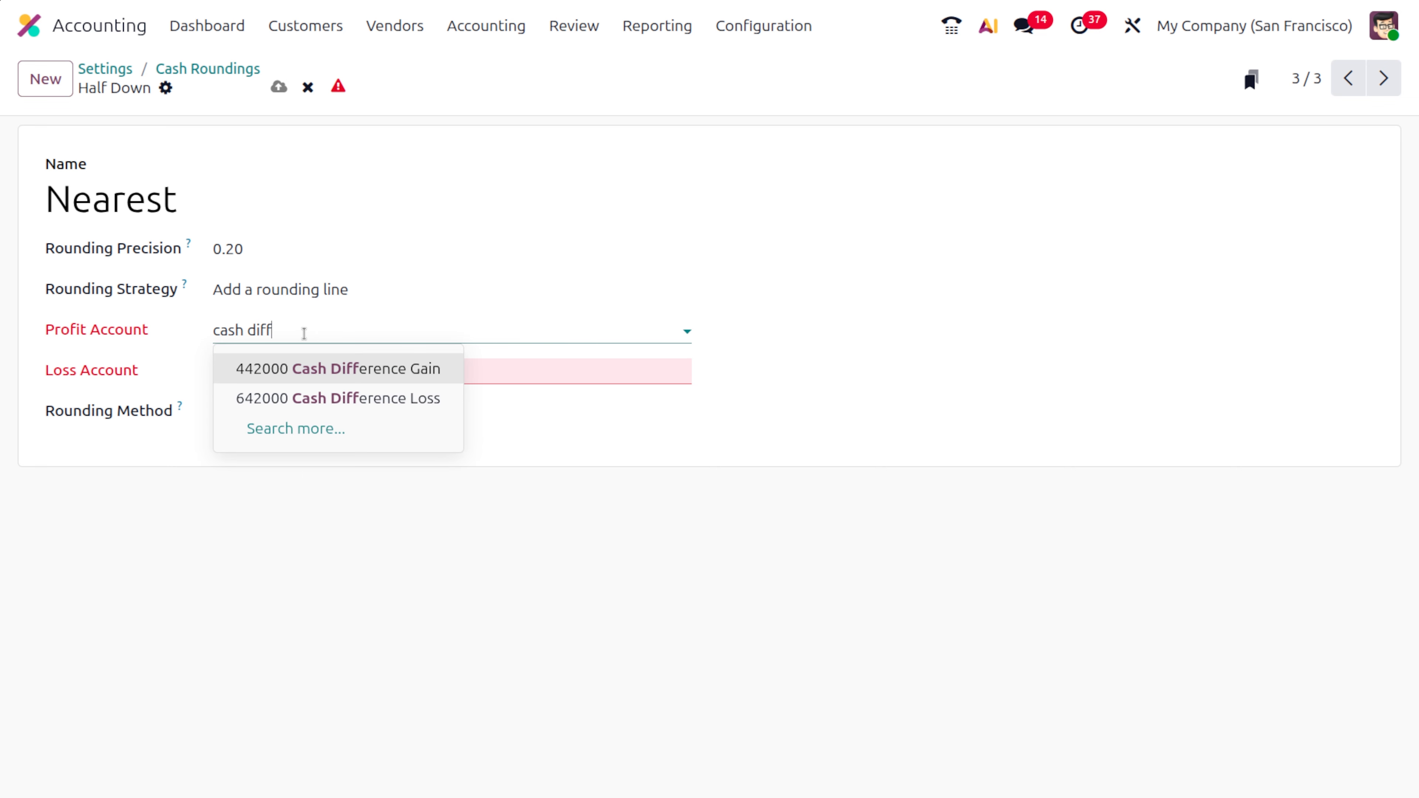
pyautogui.press('Return')
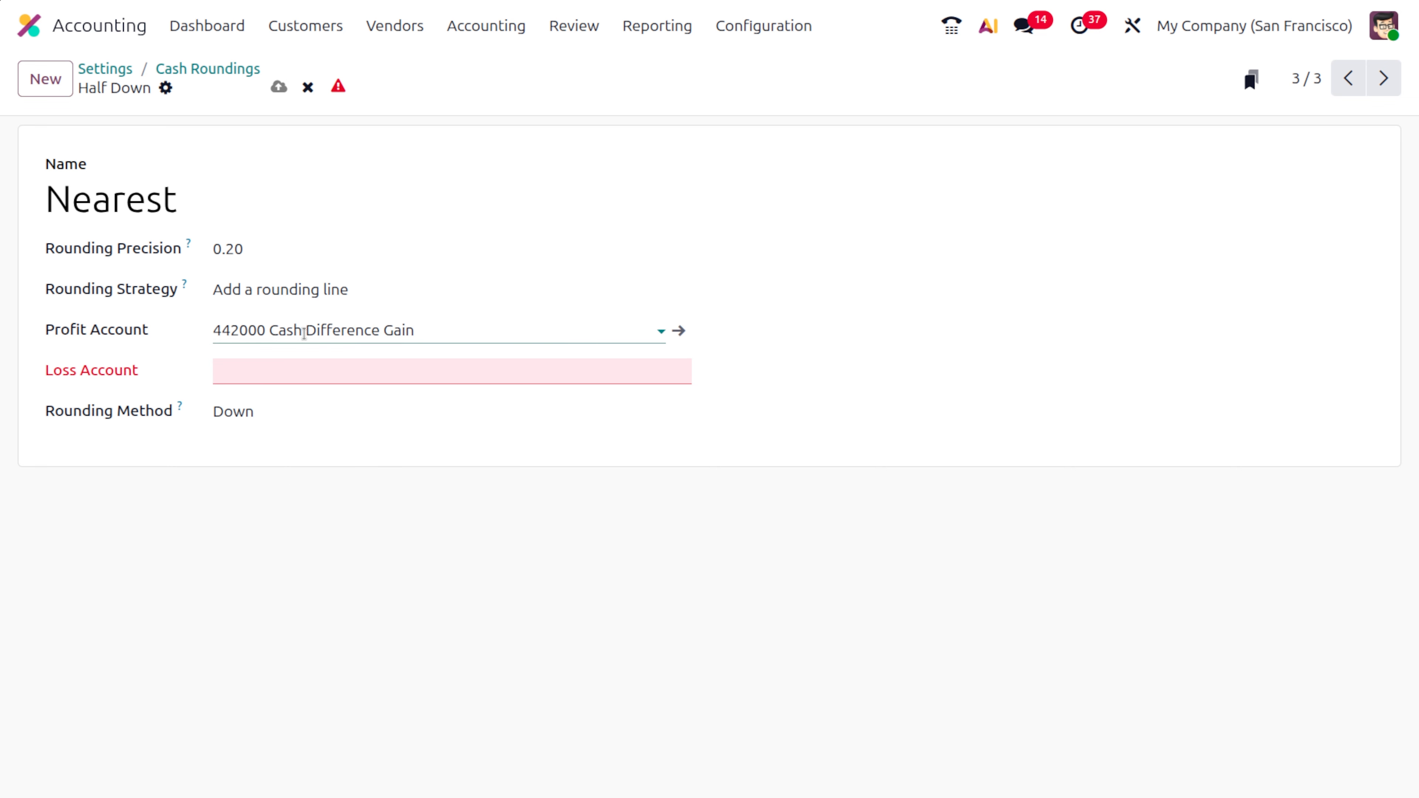
# - Set the loss account of the Nearest rounding to Cash Difference Loss
pyautogui.click(305, 374)
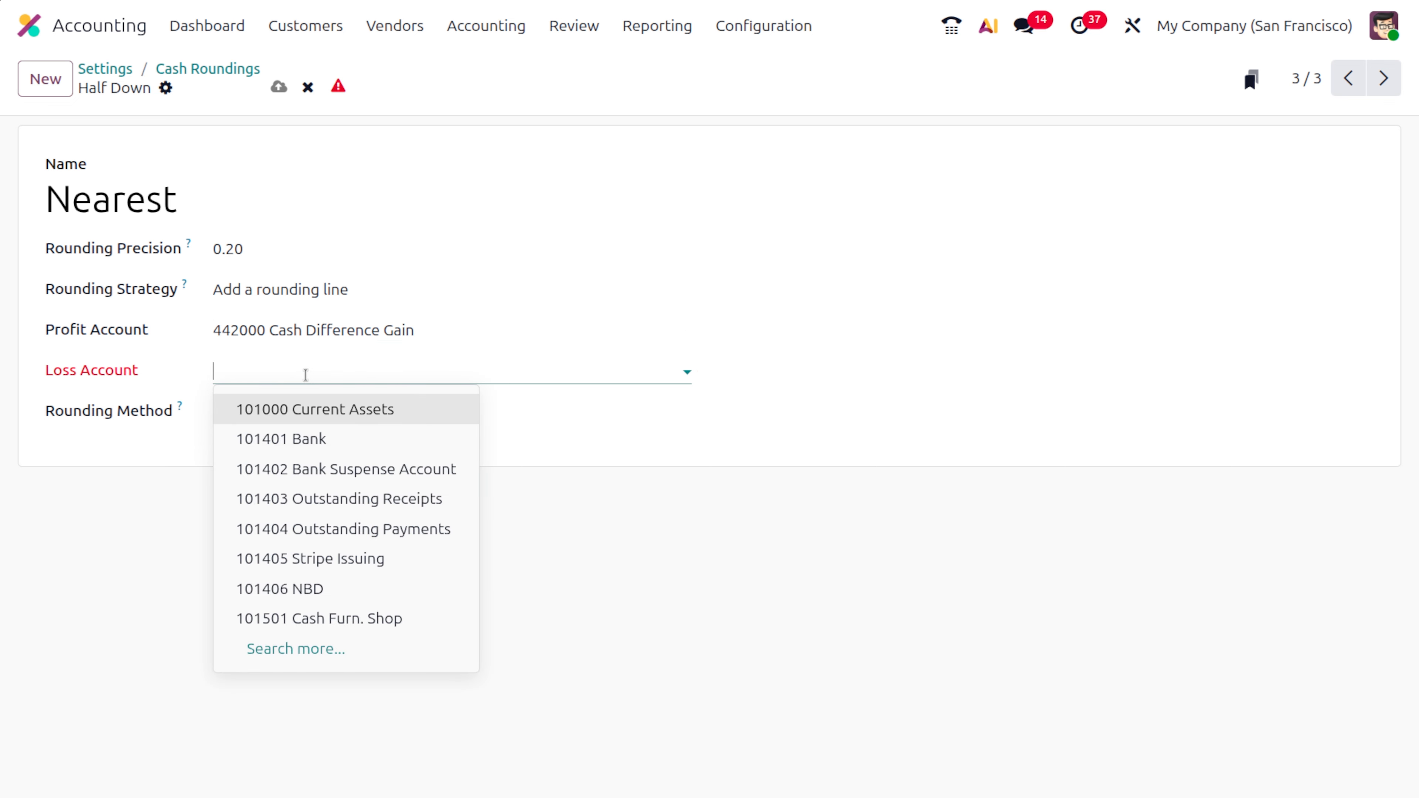
pyautogui.write('ca')
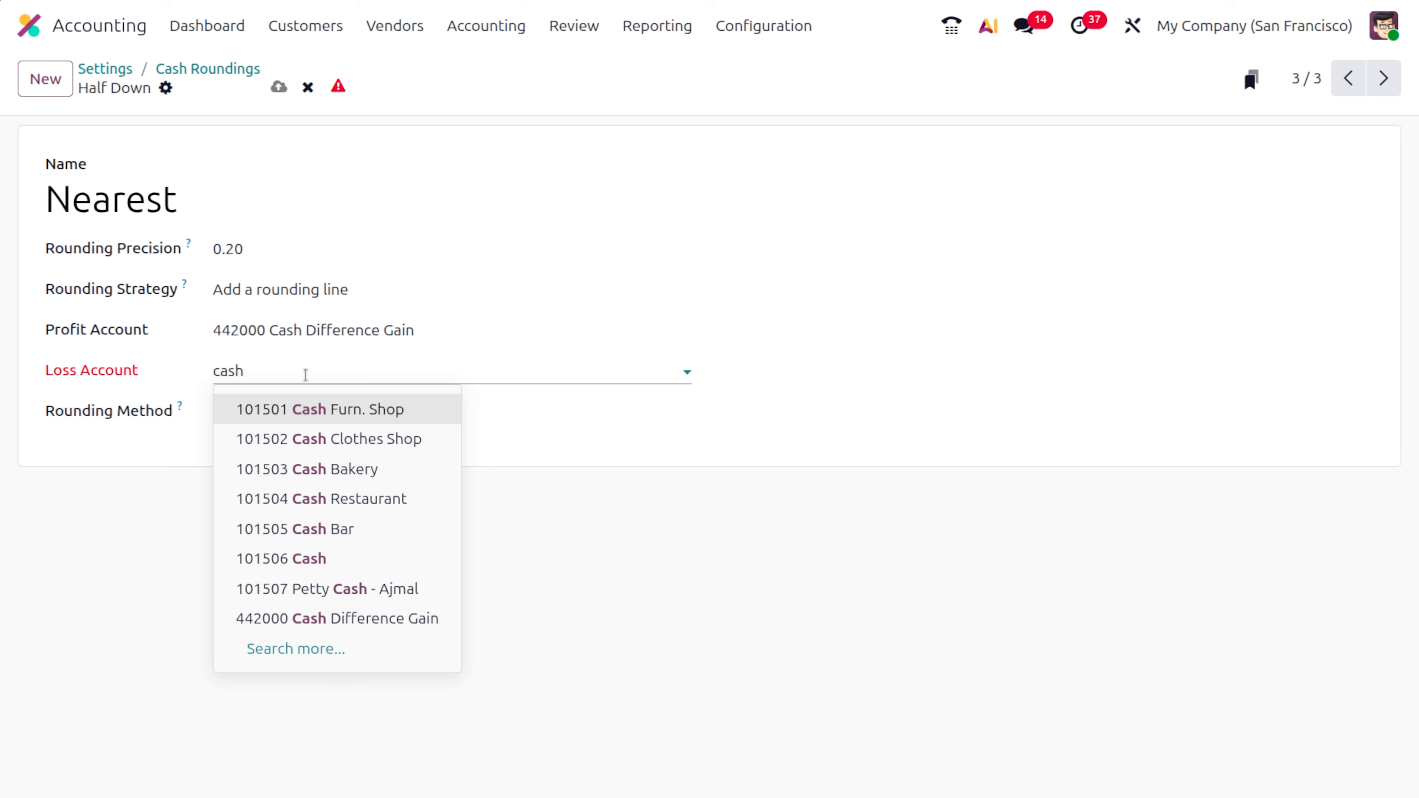
pyautogui.write('sh di')
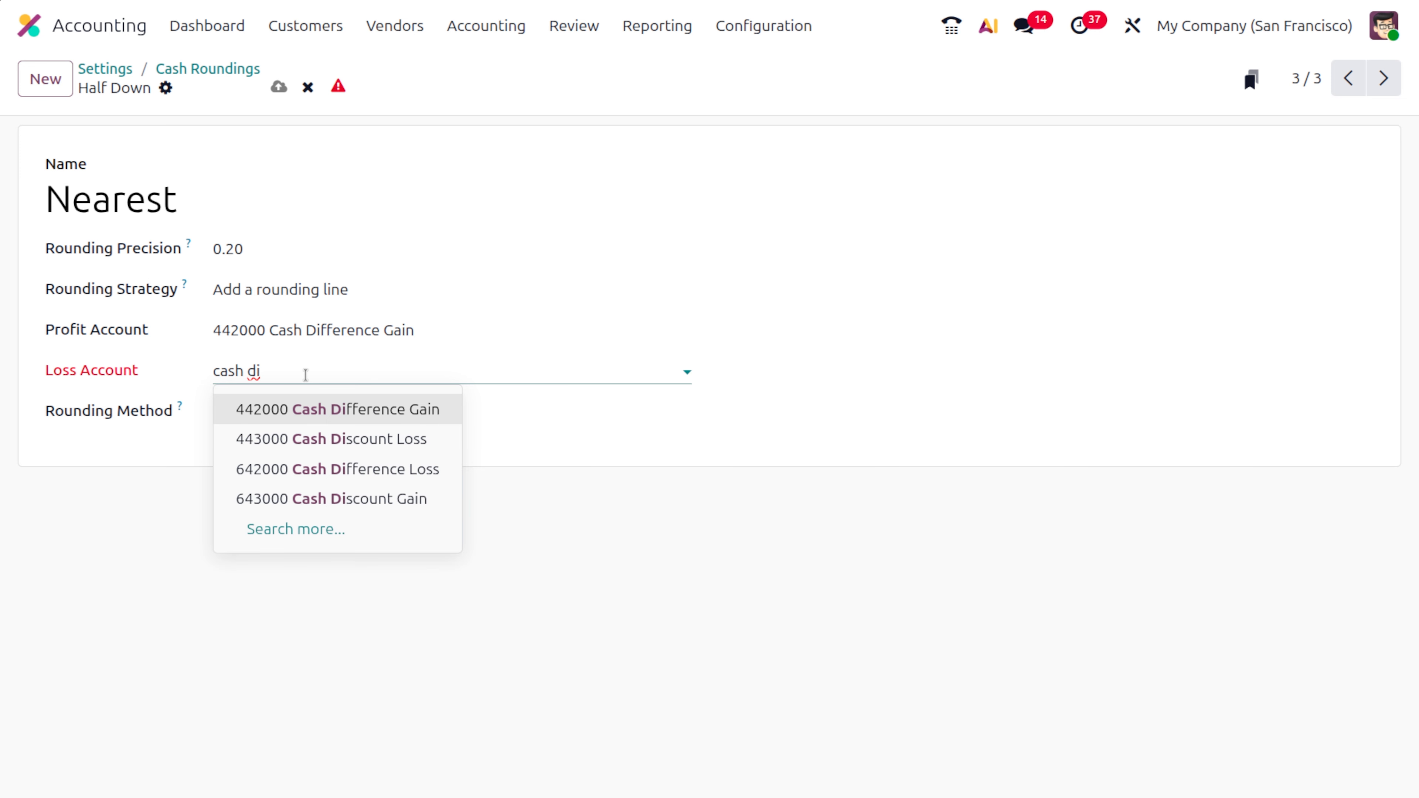
pyautogui.press('Down')
pyautogui.press('Down')
pyautogui.press('Return')
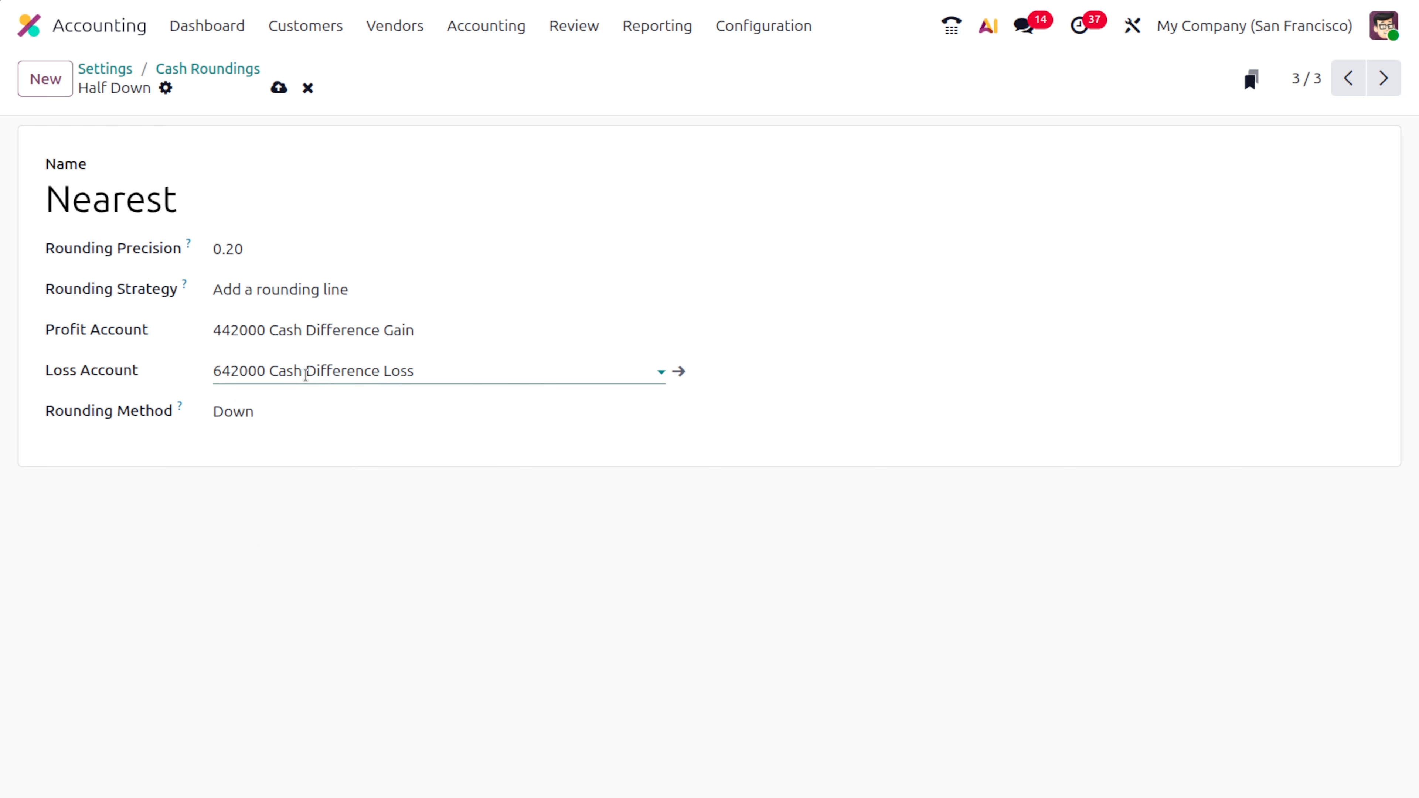
# - Set the rounding method of the Nearest cash rounding to Nearest, save the record and return to the cash roundings list
pyautogui.click(270, 414)
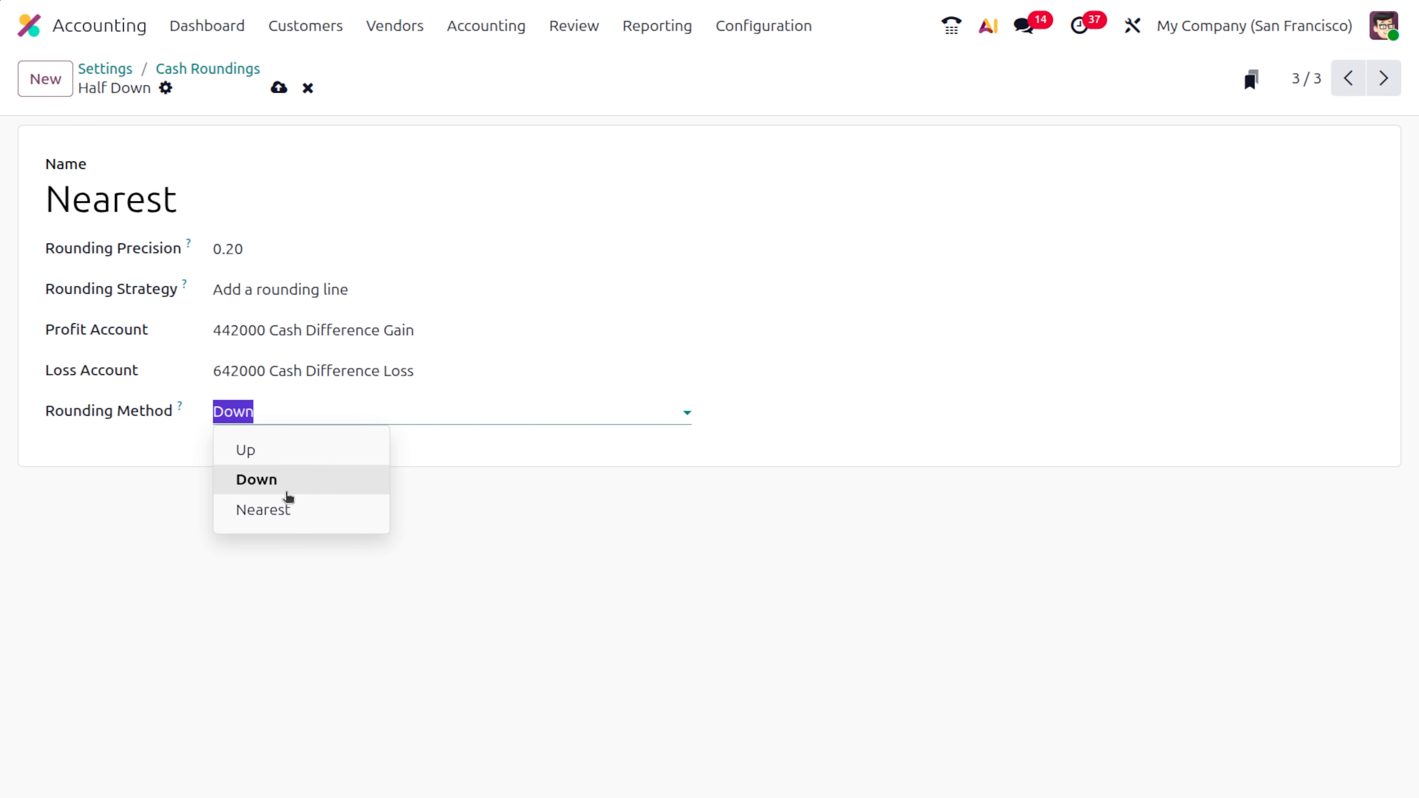
pyautogui.click(287, 509)
pyautogui.click(280, 97)
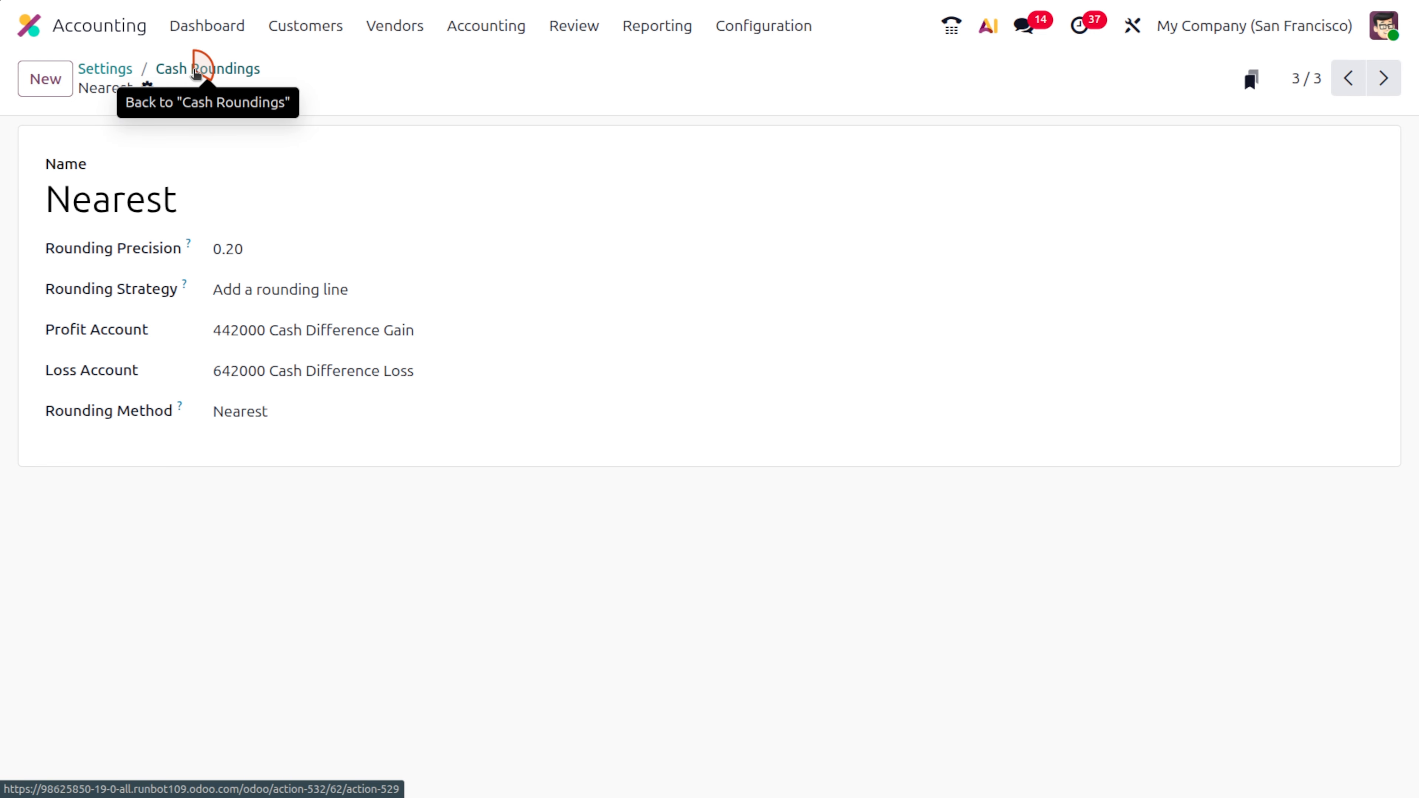
pyautogui.click(194, 71)
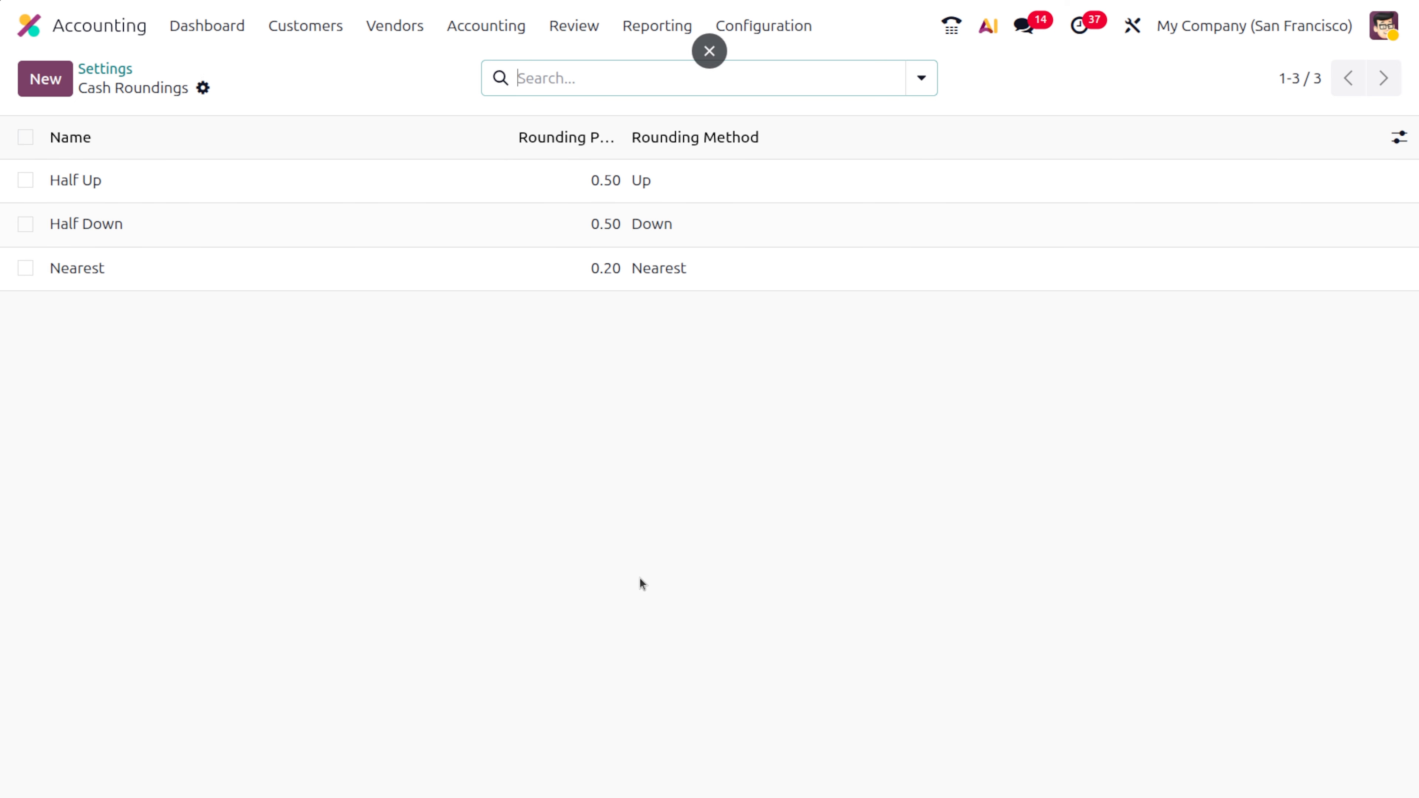
# - Create a new customer invoice with Deco Addict as the customer
pyautogui.click(306, 30)
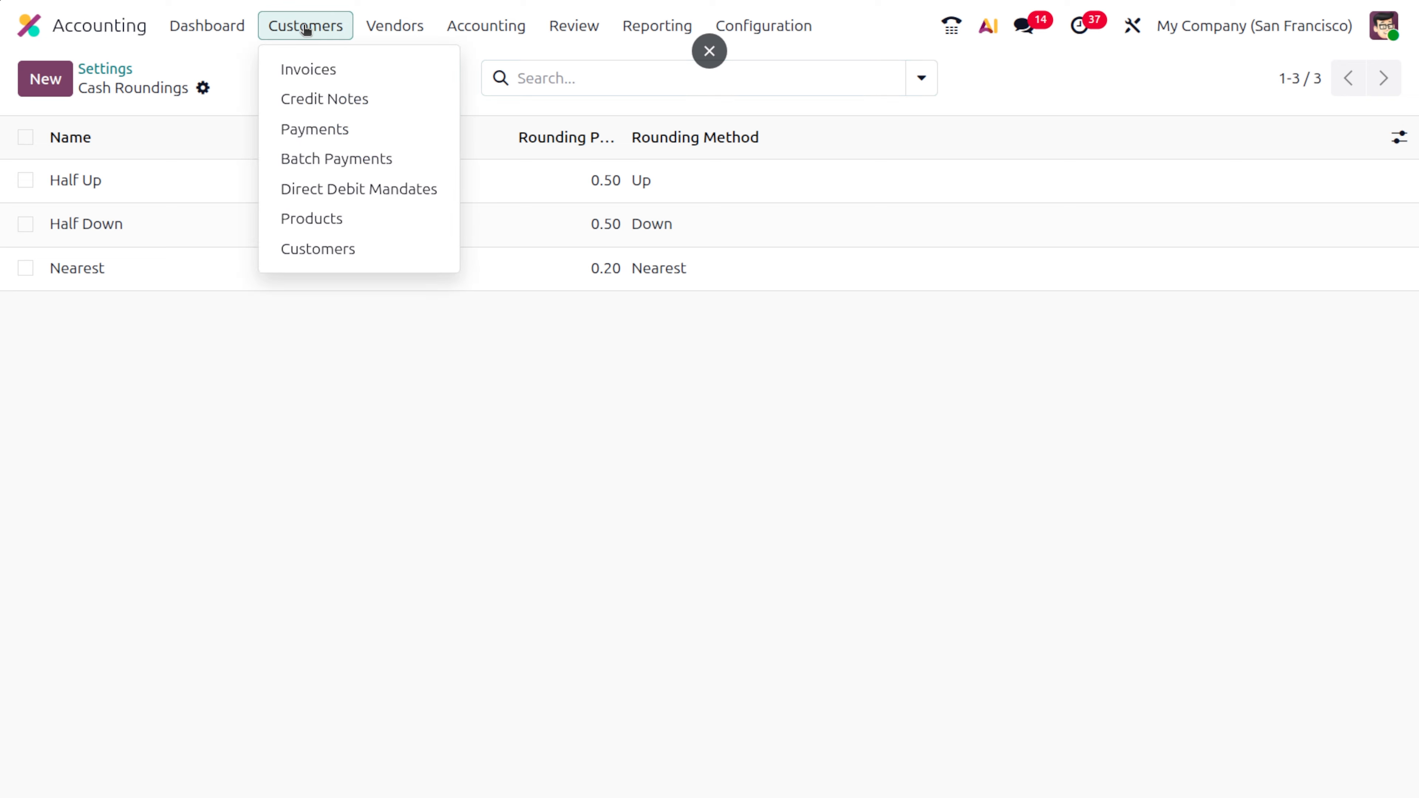
pyautogui.click(320, 66)
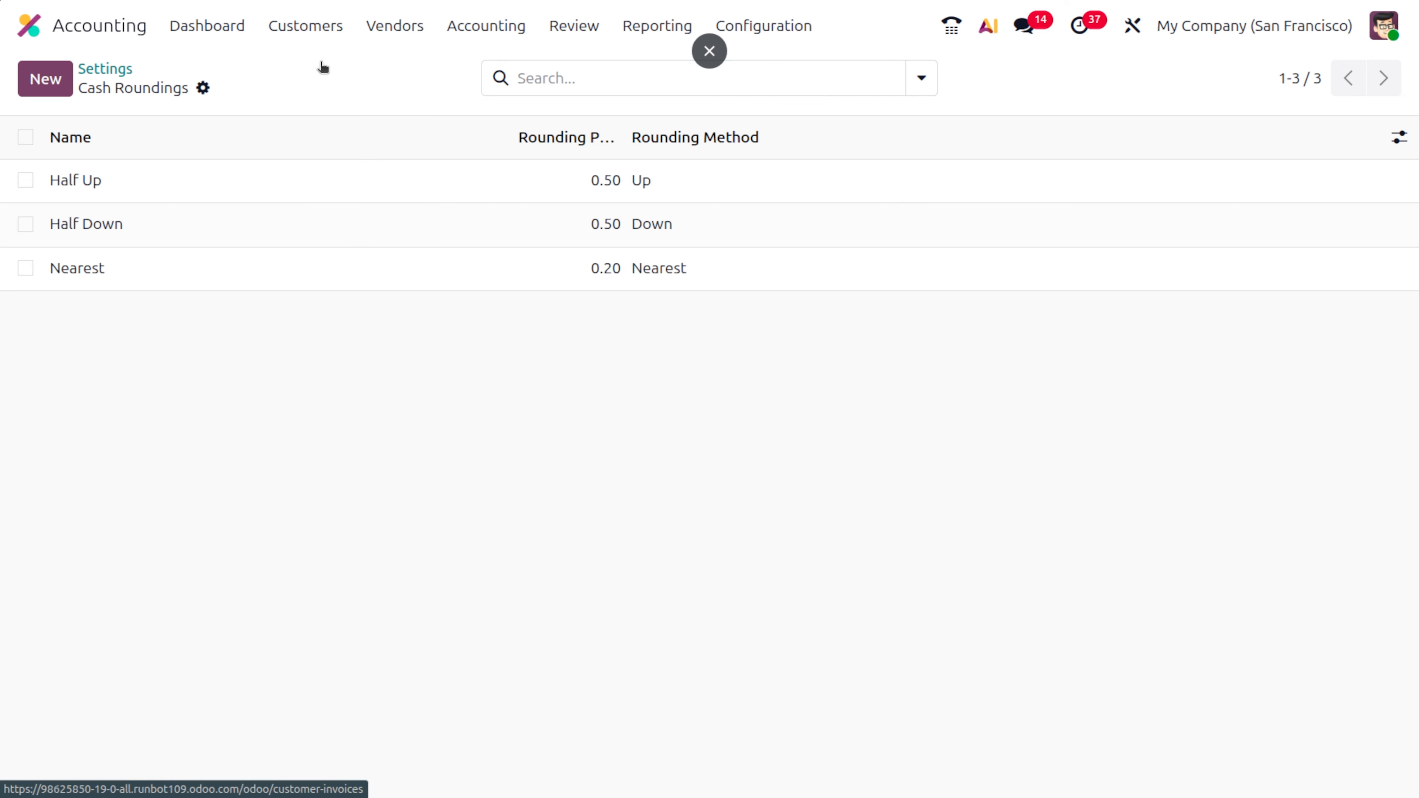
pyautogui.click(54, 91)
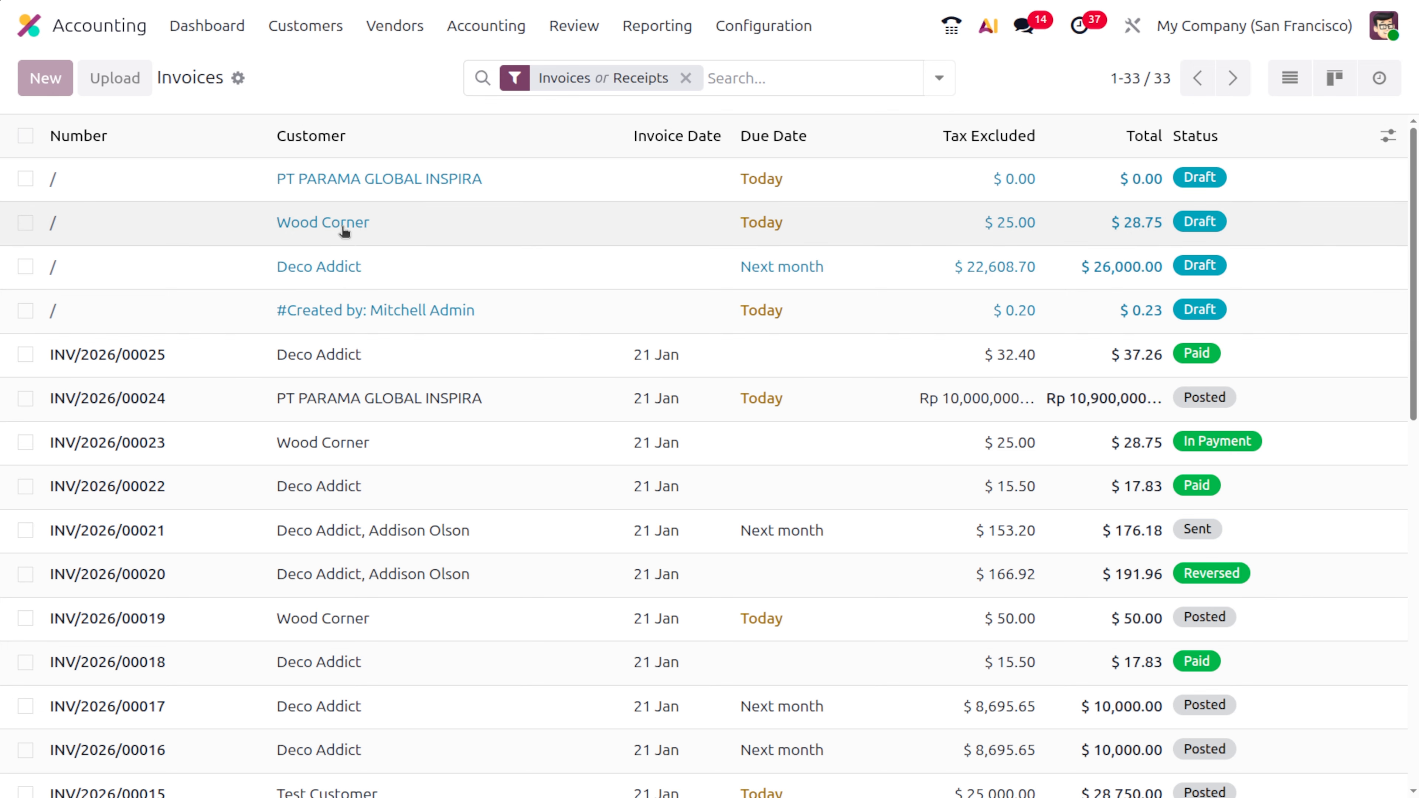
pyautogui.click(290, 302)
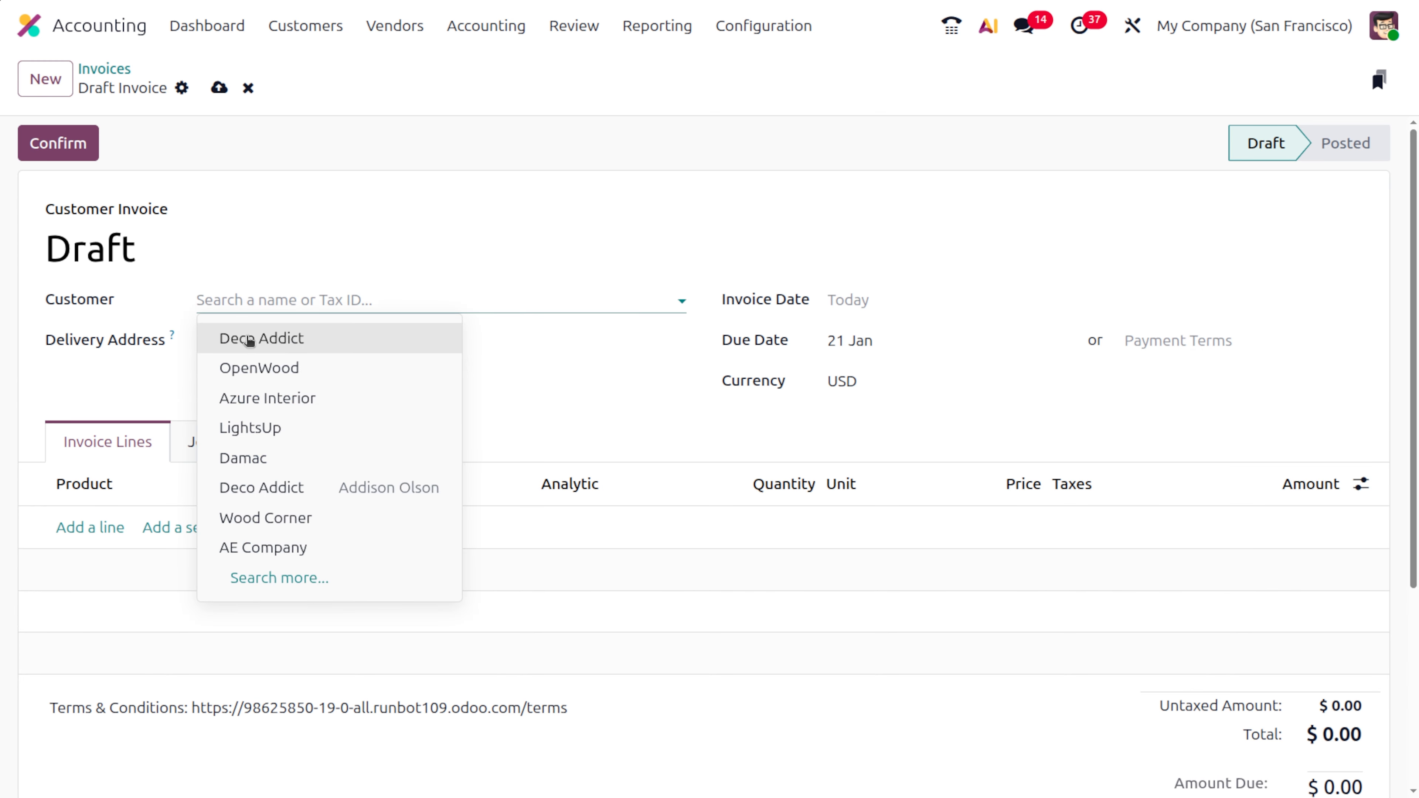
pyautogui.click(246, 335)
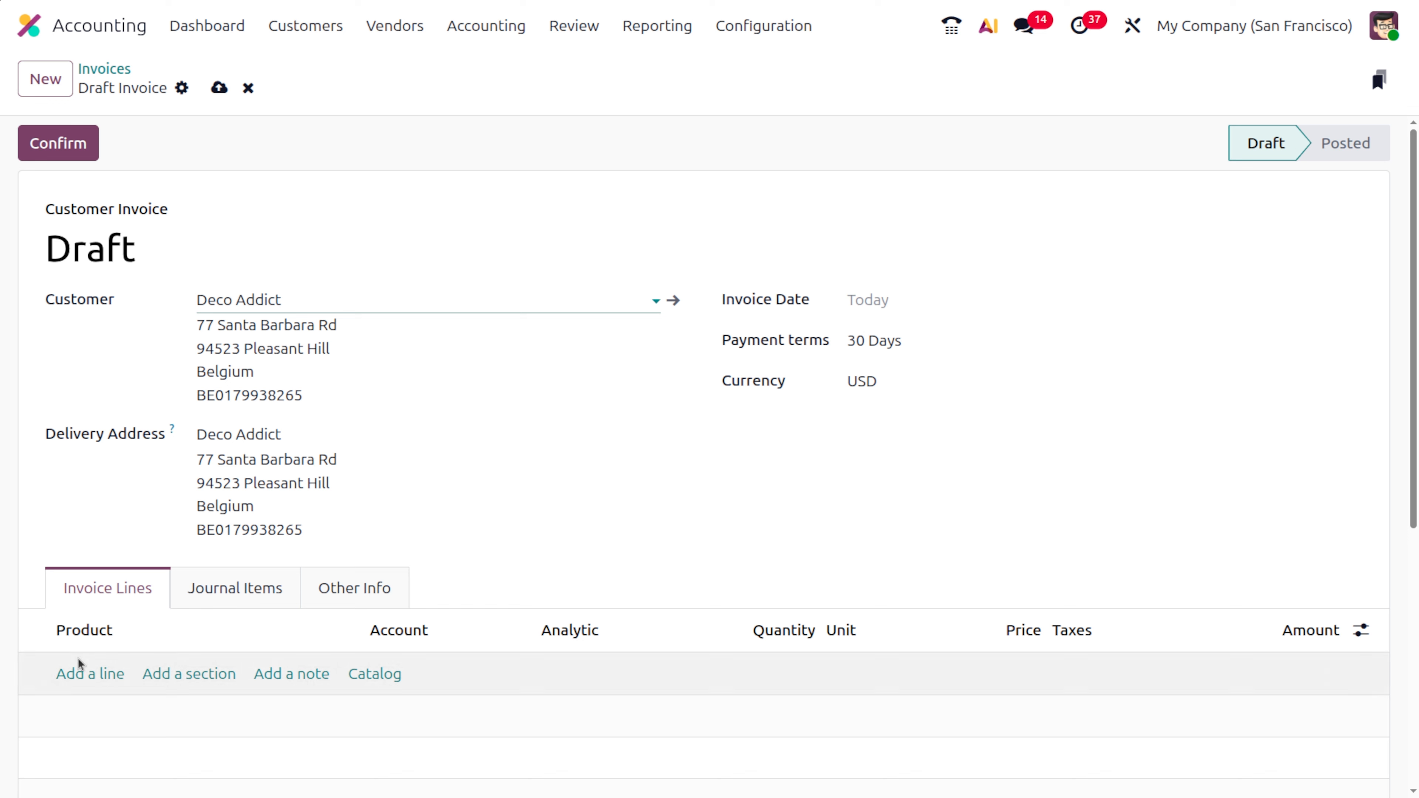
# - Add an invoice line for Customizable Desk (White, Custom) and set its price to 749.3
pyautogui.click(89, 677)
pyautogui.click(92, 677)
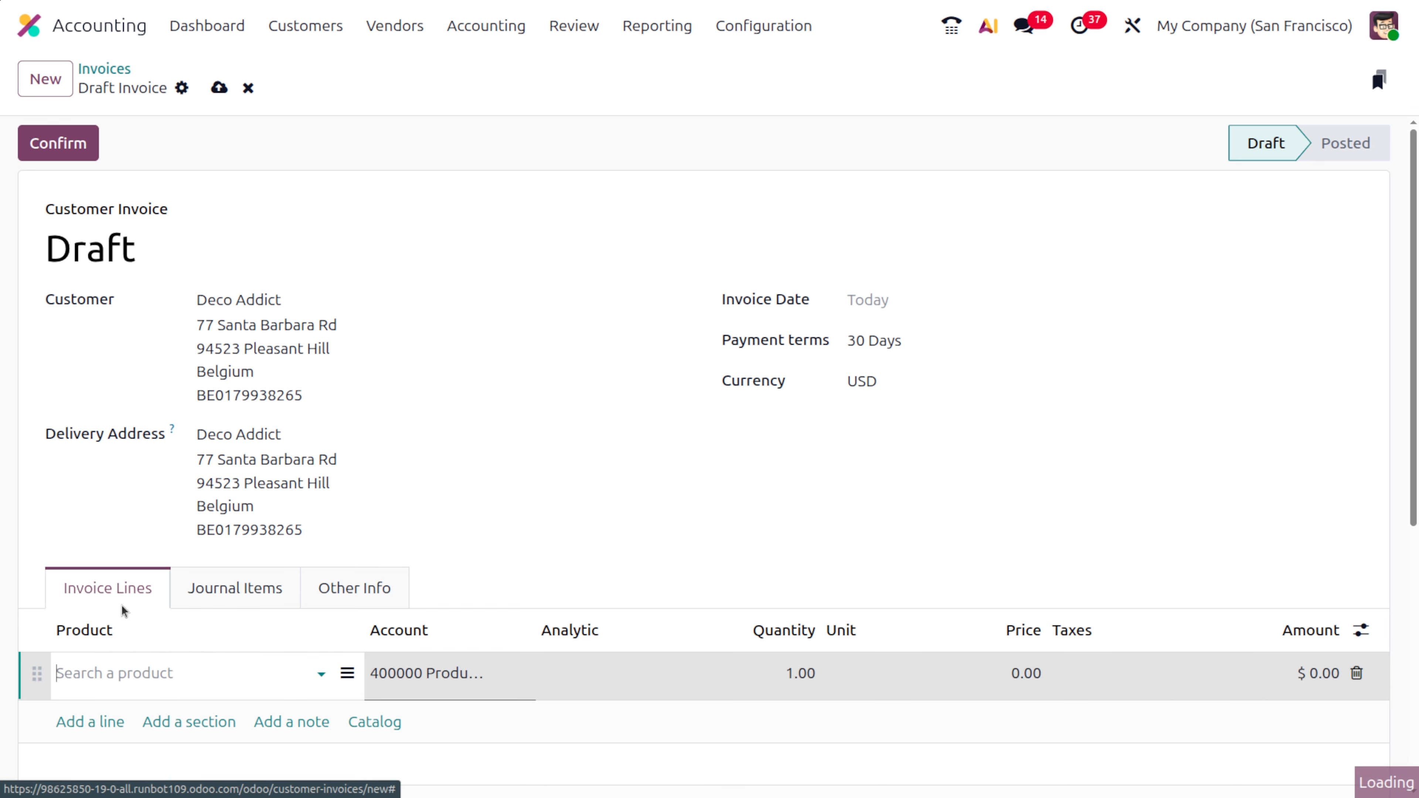
pyautogui.click(129, 674)
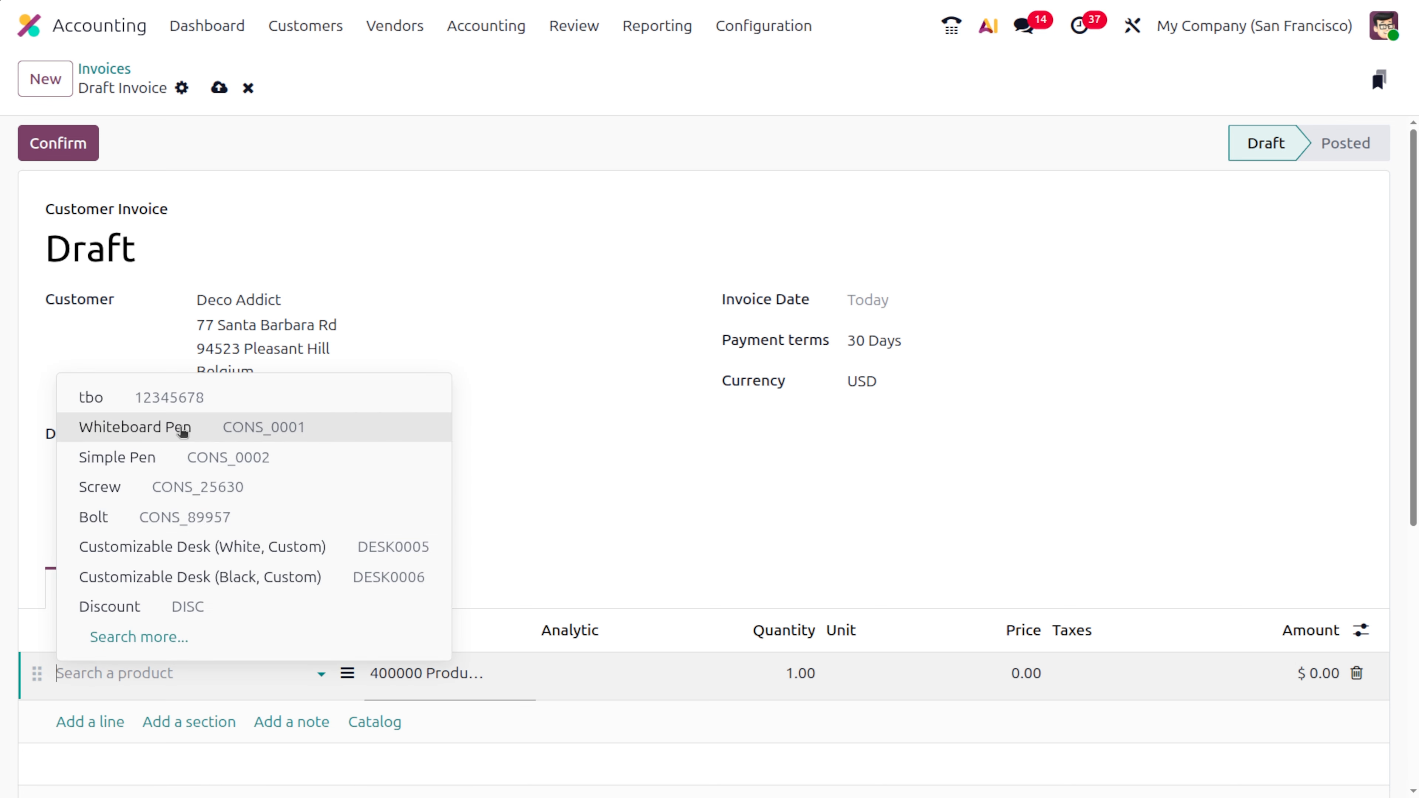
pyautogui.click(163, 548)
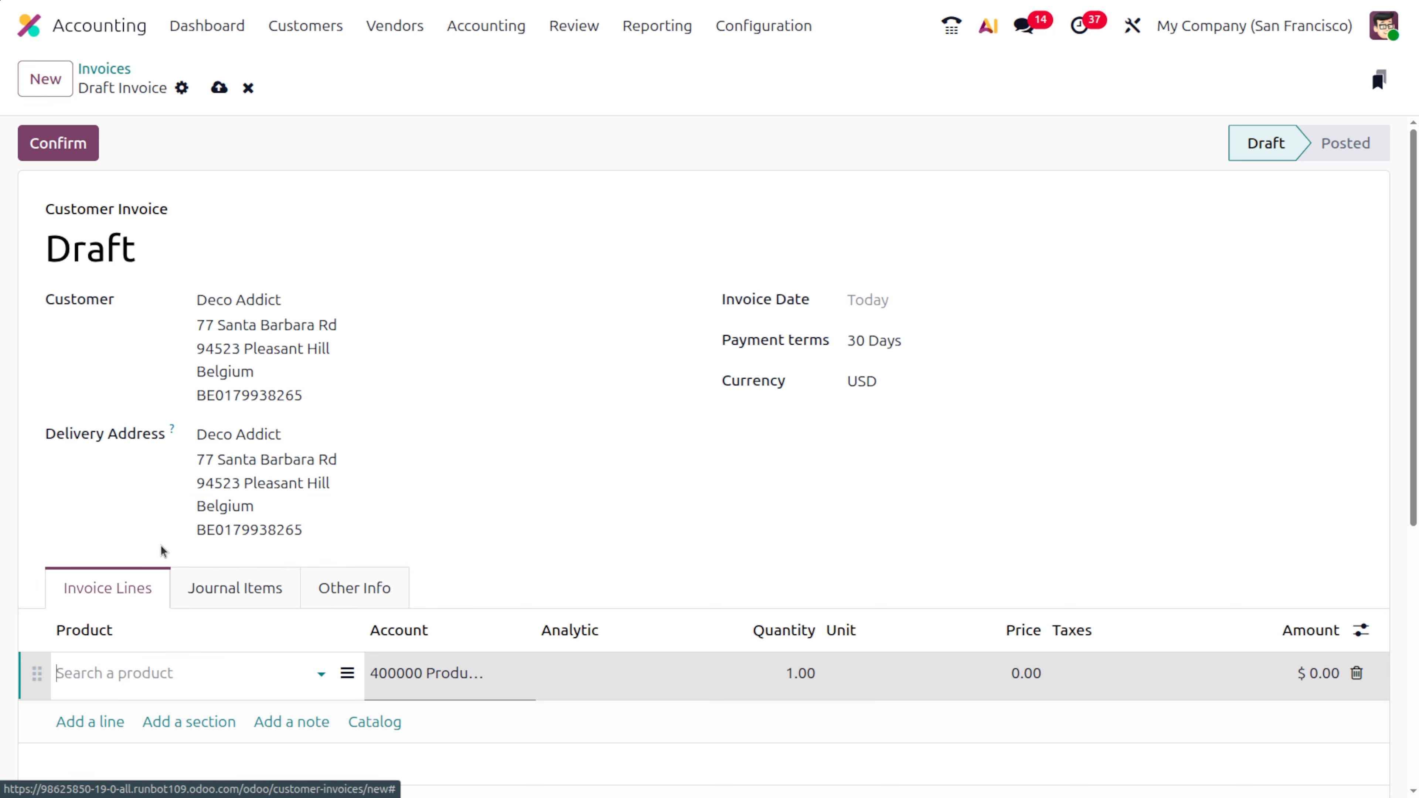
pyautogui.click(1016, 691)
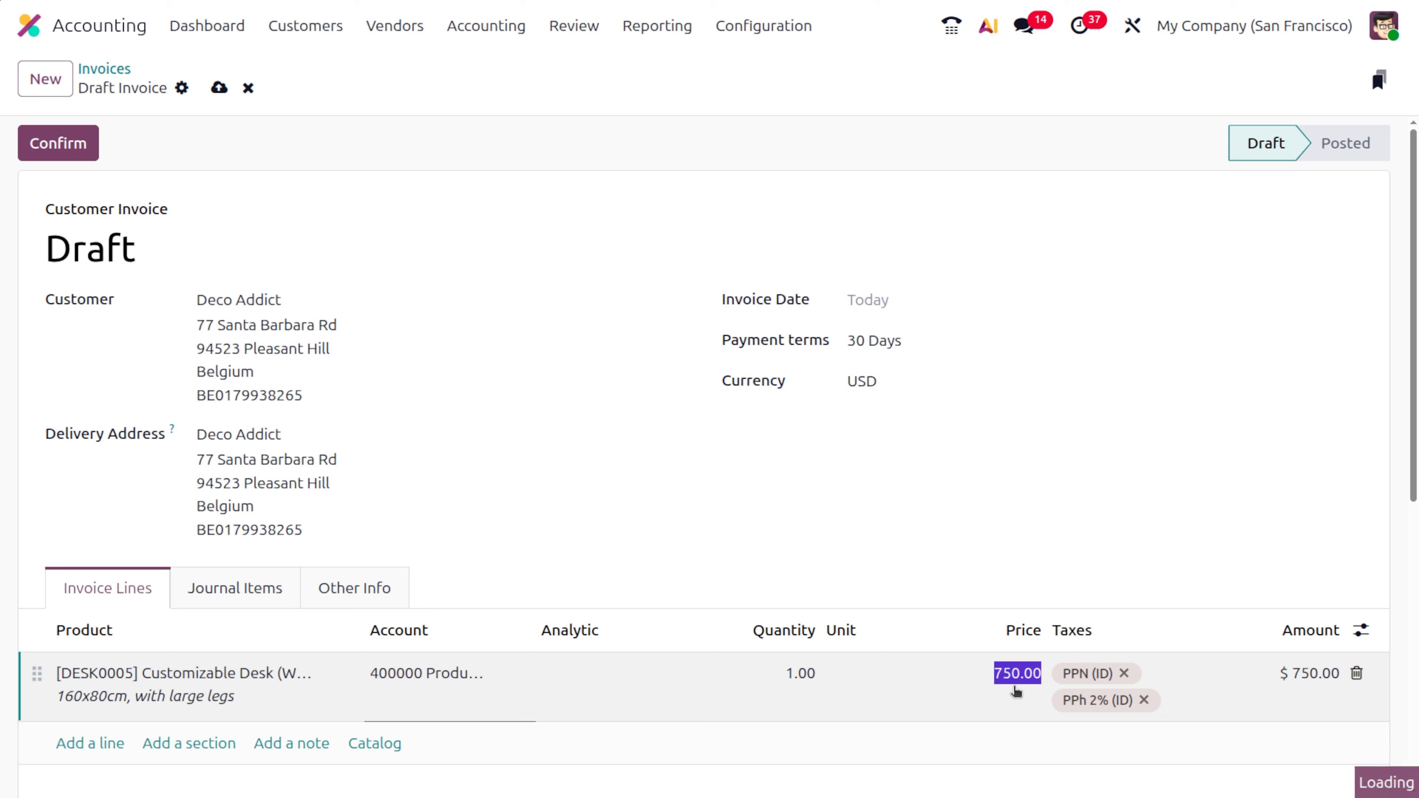
pyautogui.write('749.3')
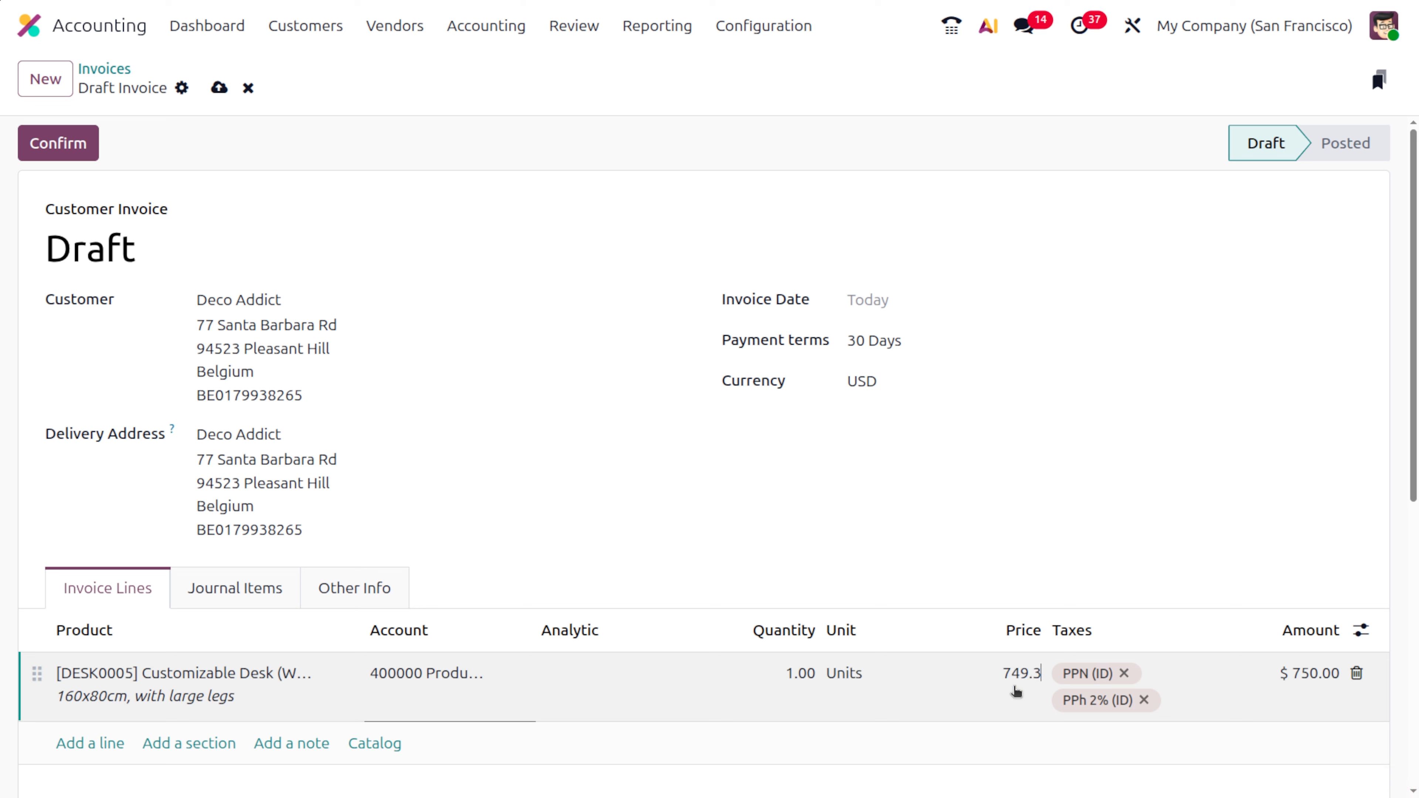
# - Remove the PPN (ID) and PPh 2% (ID) taxes from the desk line and check the invoice total
pyautogui.click(1121, 674)
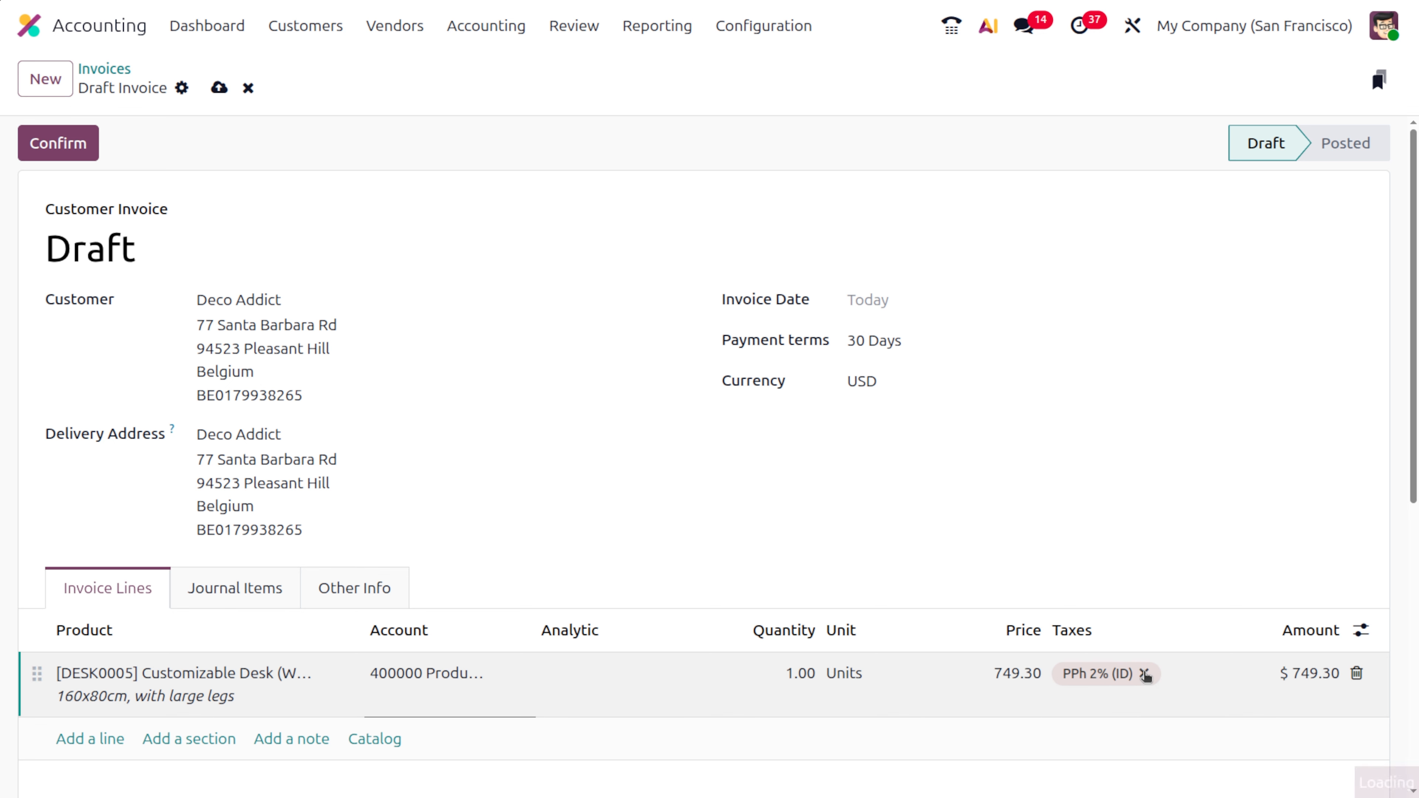
pyautogui.click(1146, 672)
pyautogui.scroll(-5, 1139, 538)
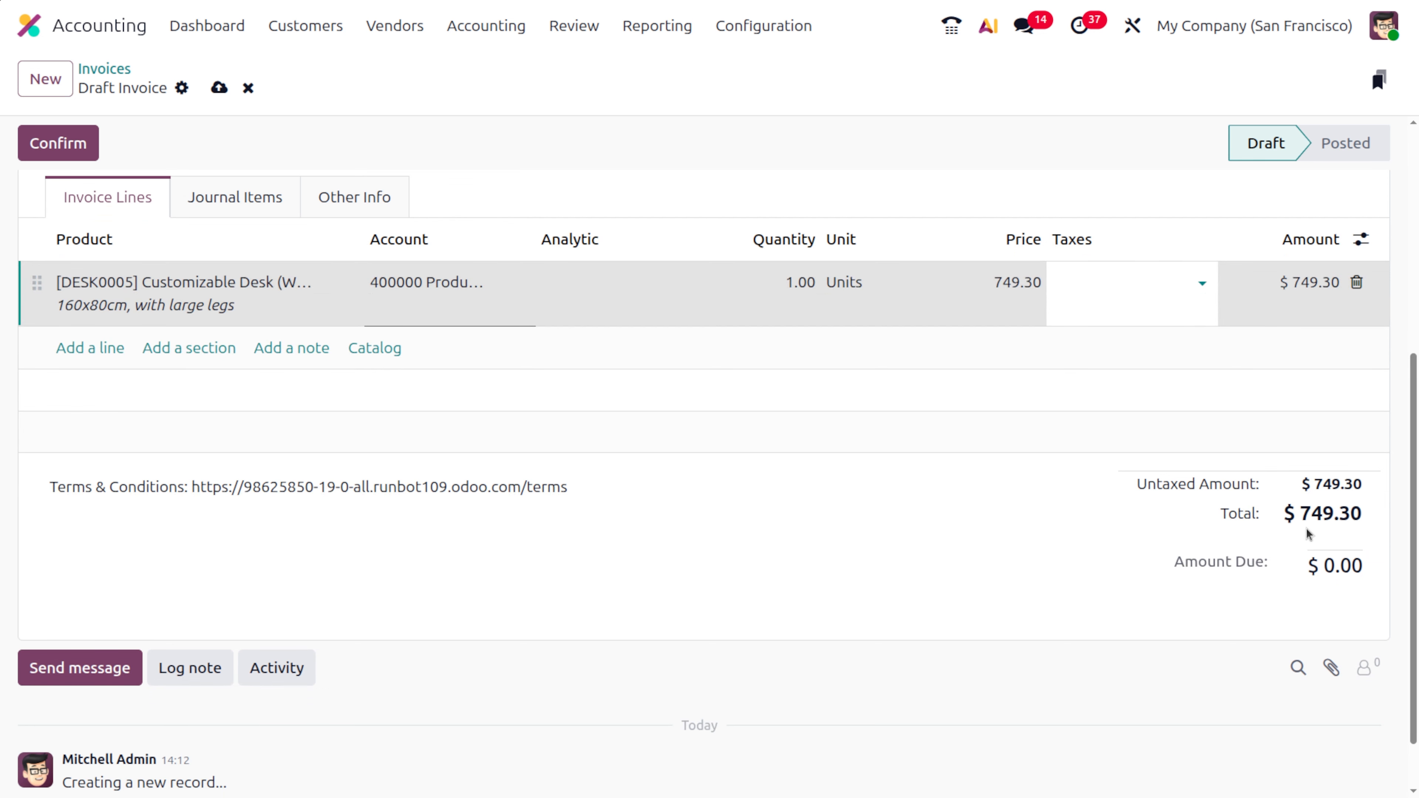
pyautogui.scroll(5, 909, 441)
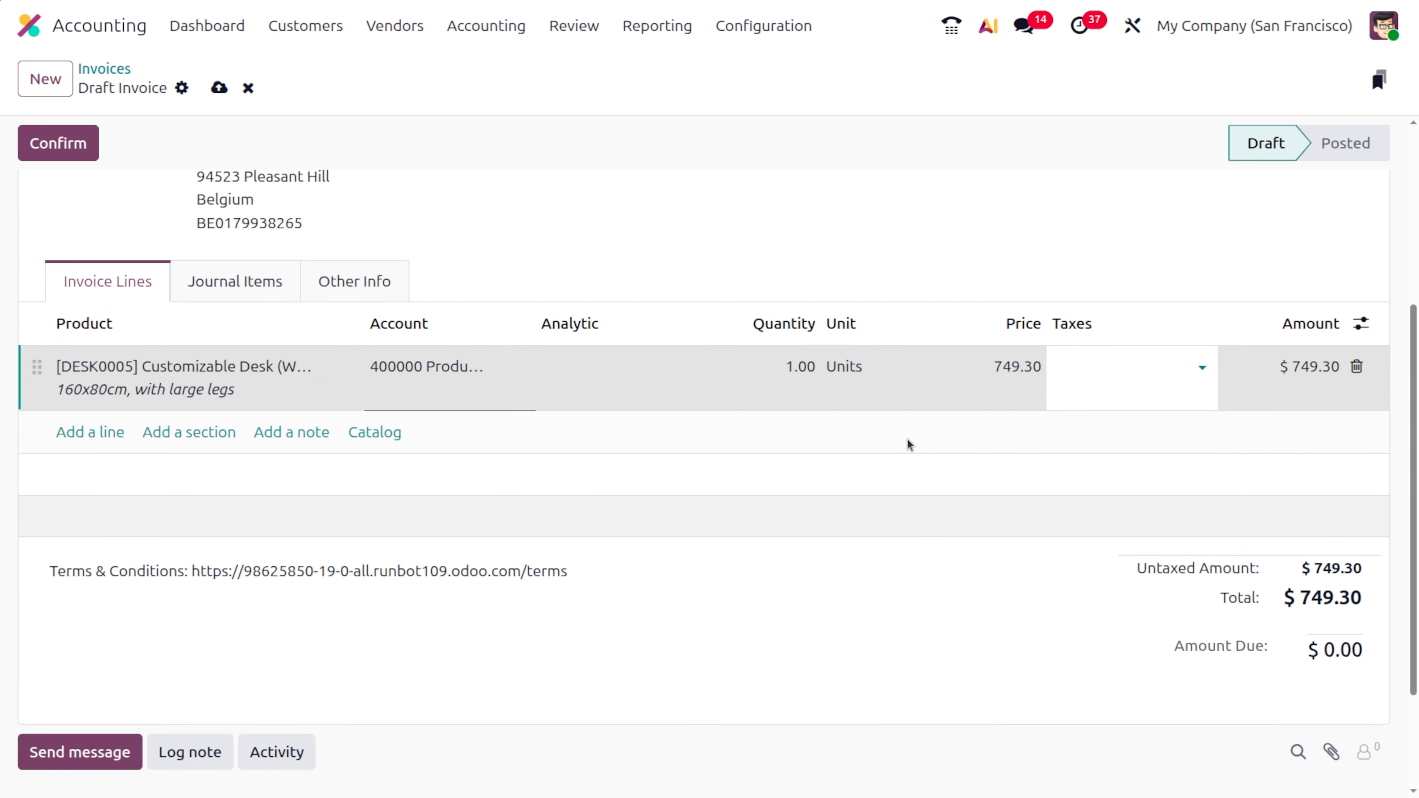
# - Apply the Half Up cash rounding method to the draft invoice, save it and review the rounding in the totals
pyautogui.click(347, 590)
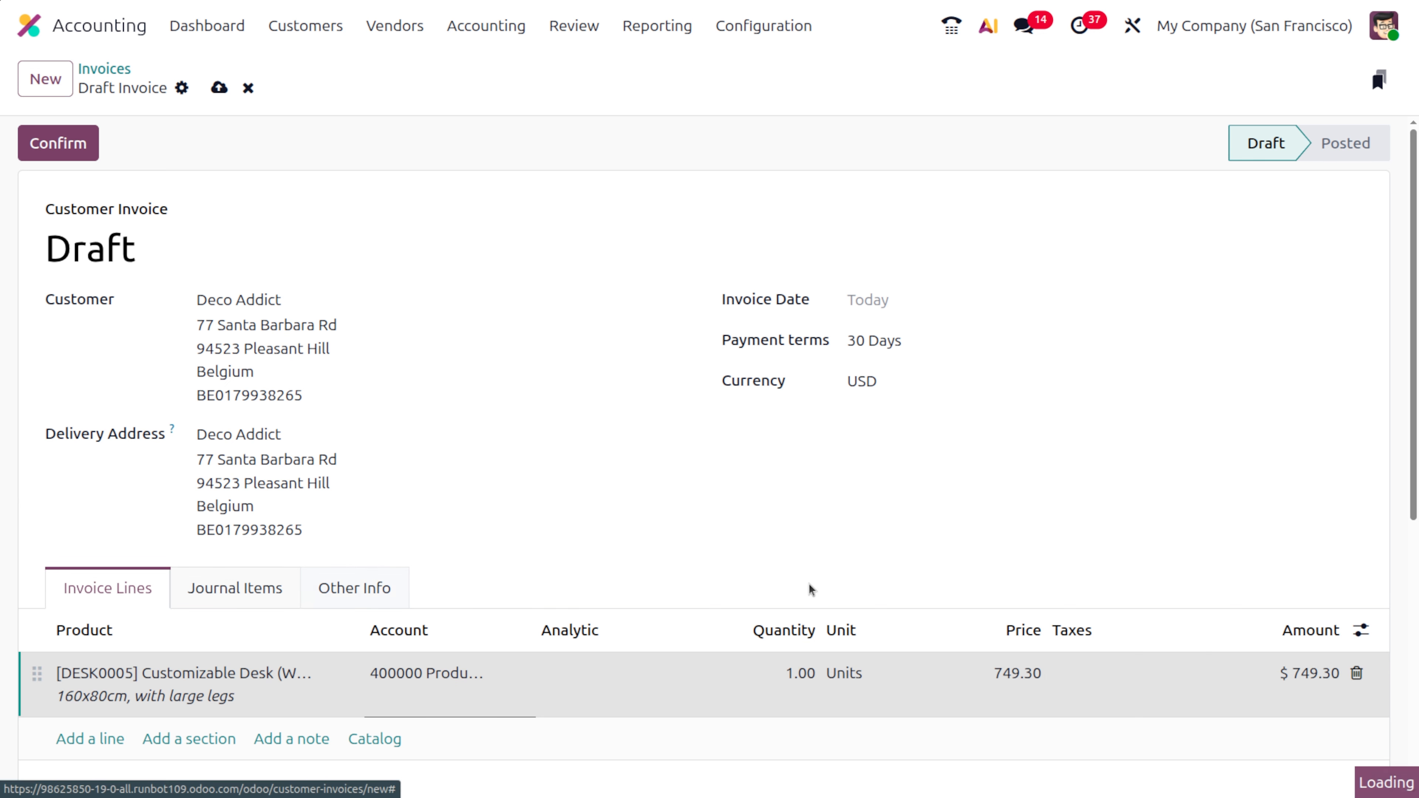
pyautogui.scroll(-4, 811, 590)
pyautogui.click(968, 600)
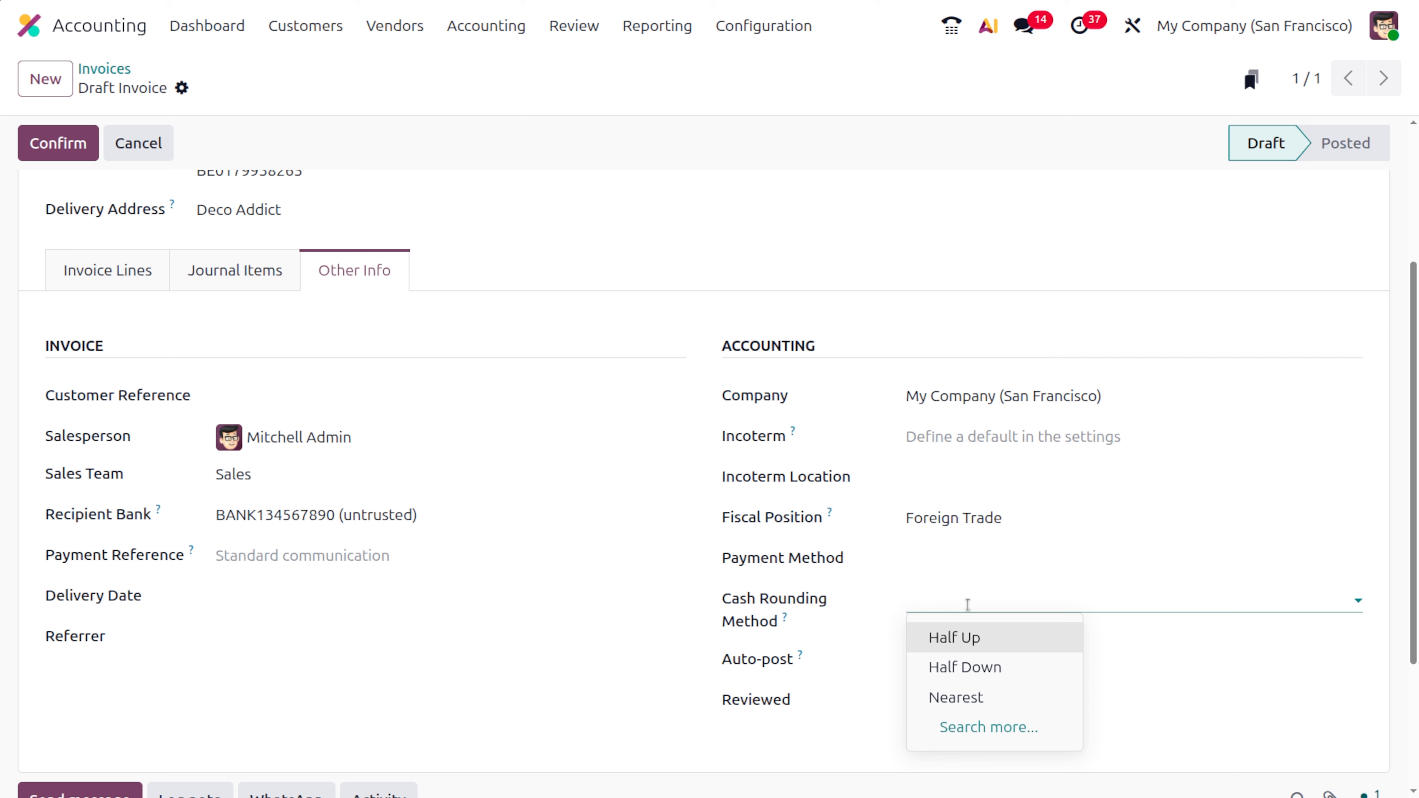
pyautogui.click(967, 636)
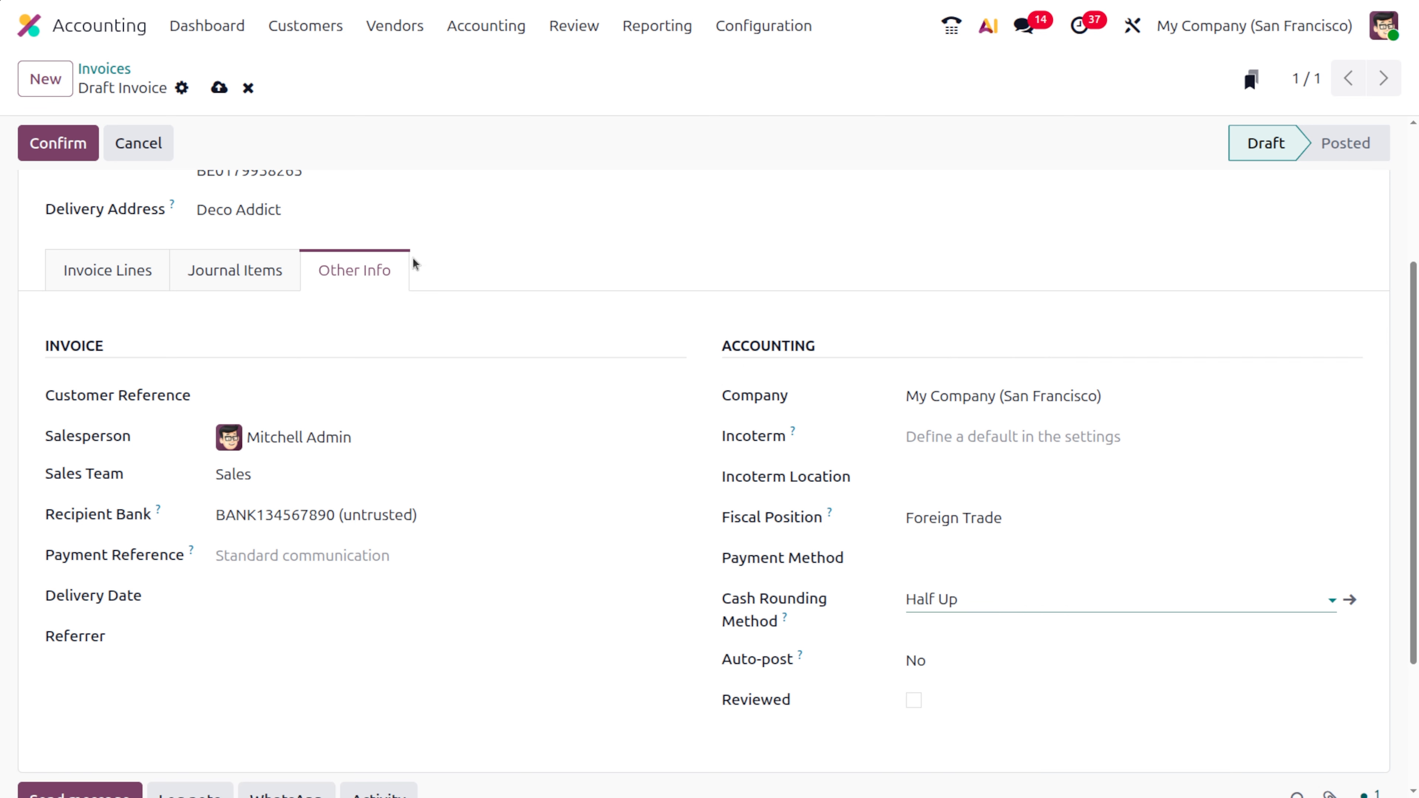
pyautogui.click(217, 88)
pyautogui.scroll(4, 199, 279)
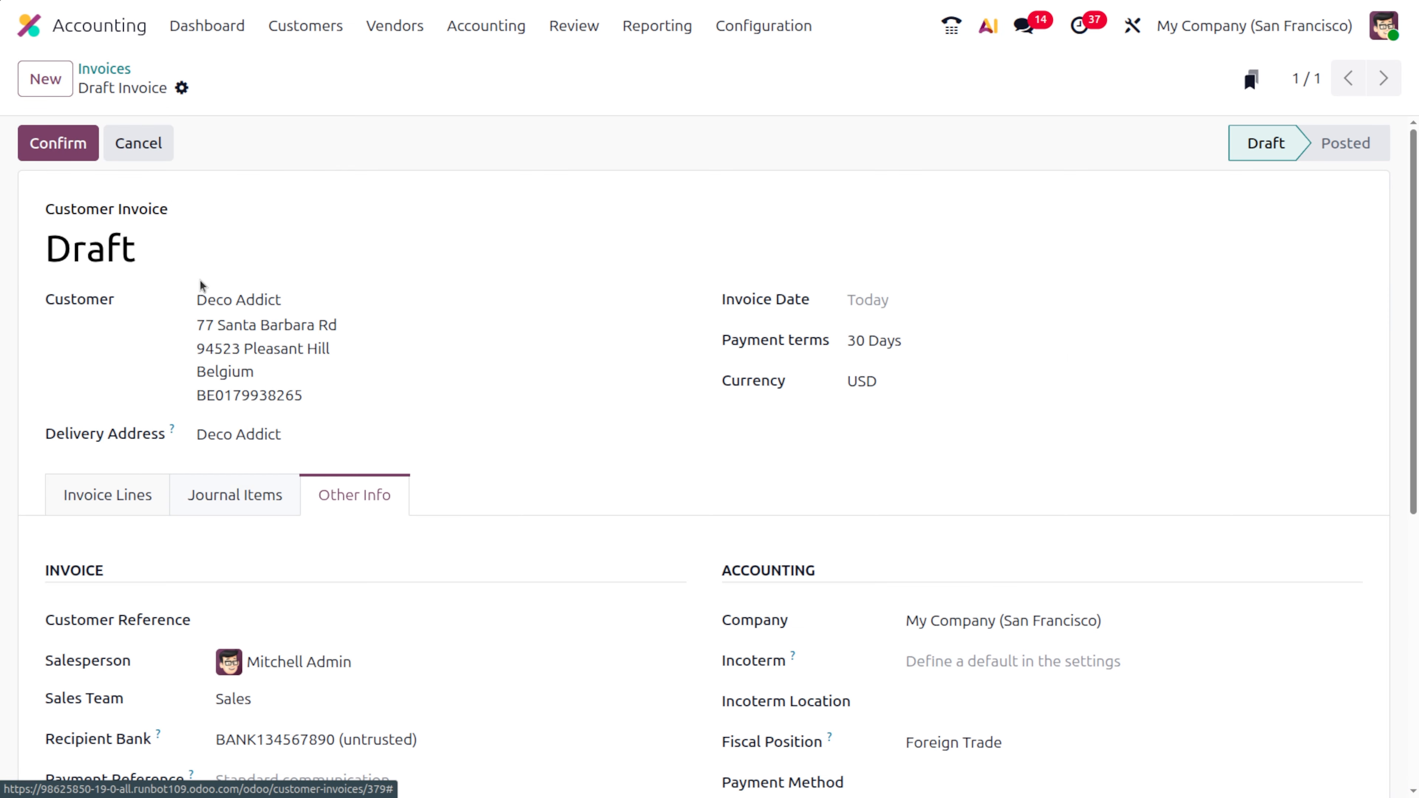
pyautogui.click(100, 480)
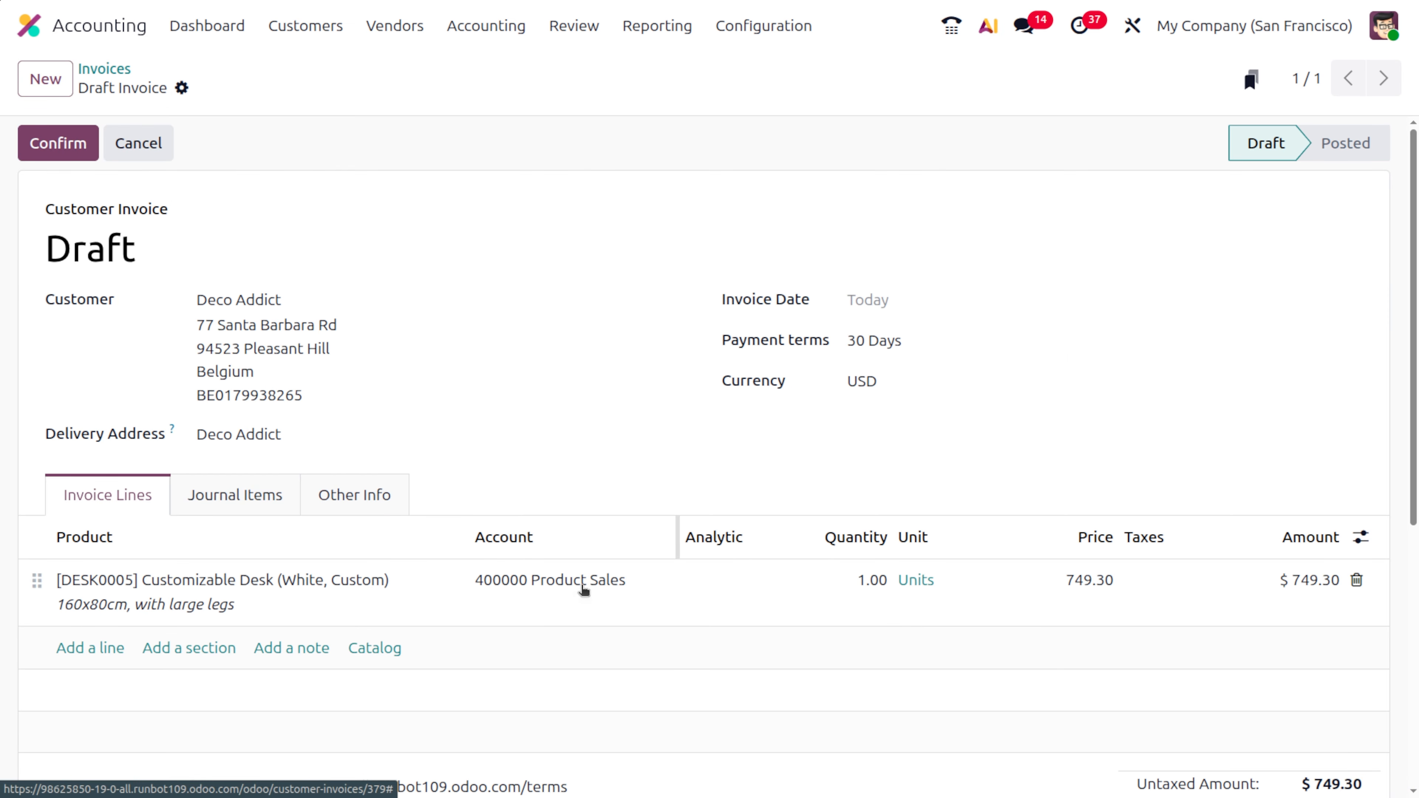
pyautogui.scroll(-3, 600, 601)
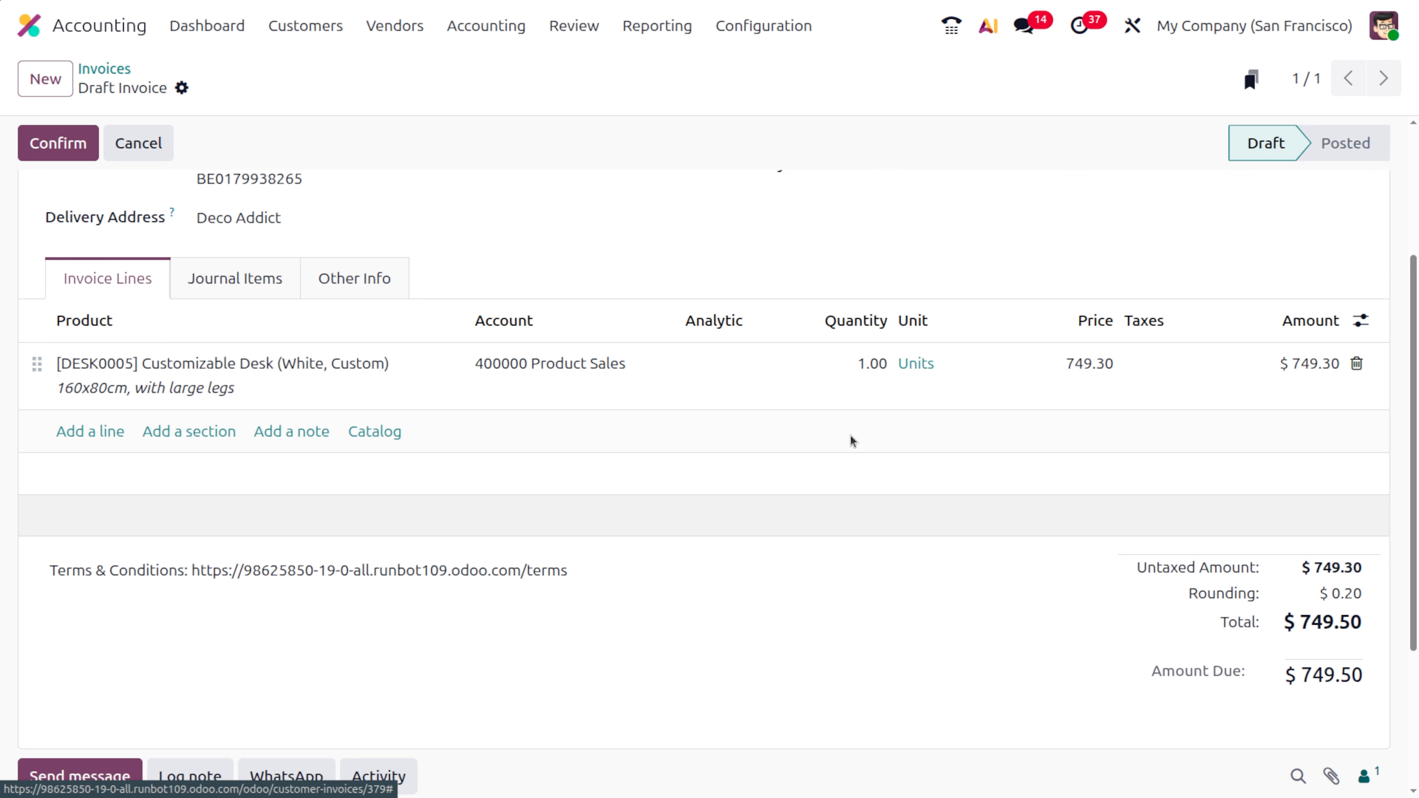
# - Change the invoice's cash rounding method to Half Down, save it and check the rounded total
pyautogui.click(374, 274)
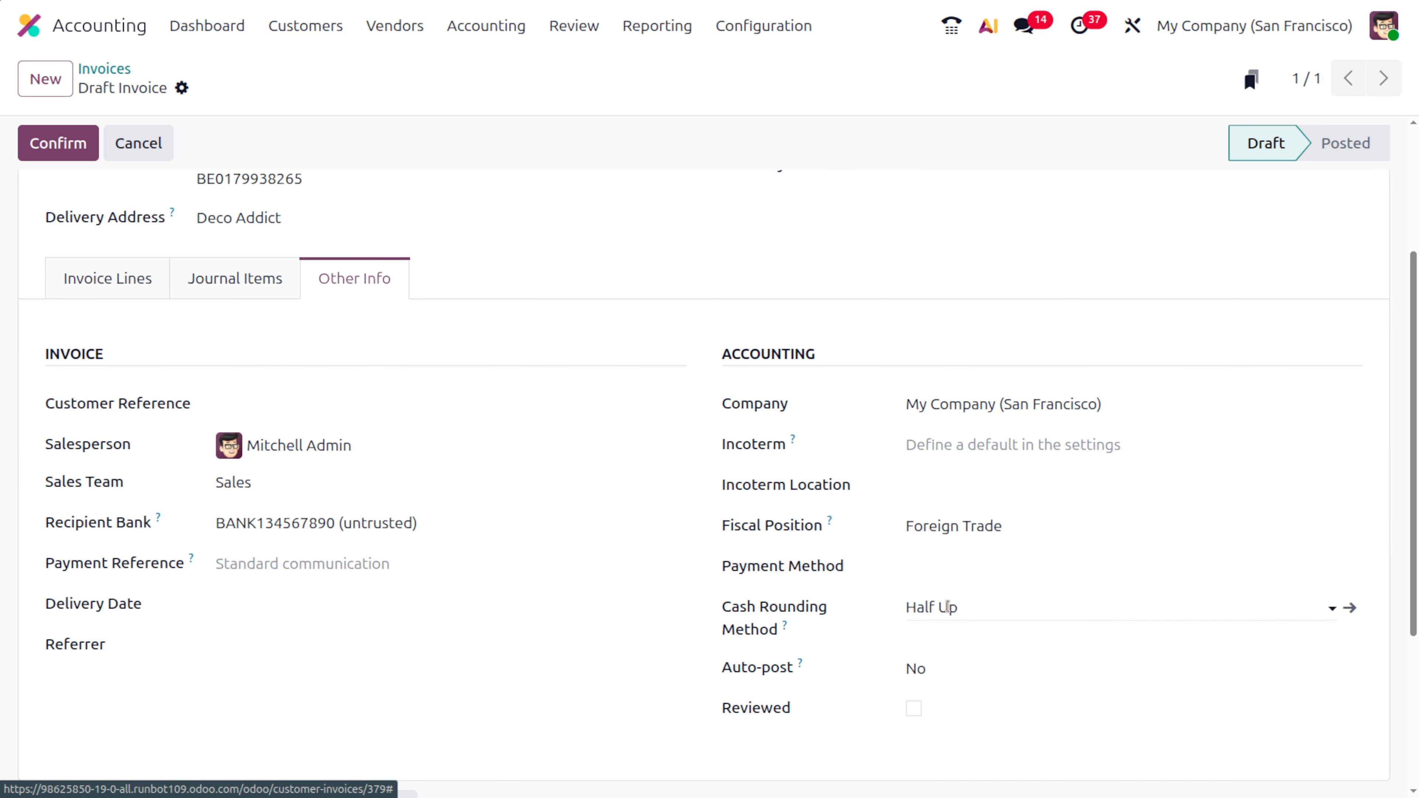
pyautogui.click(948, 621)
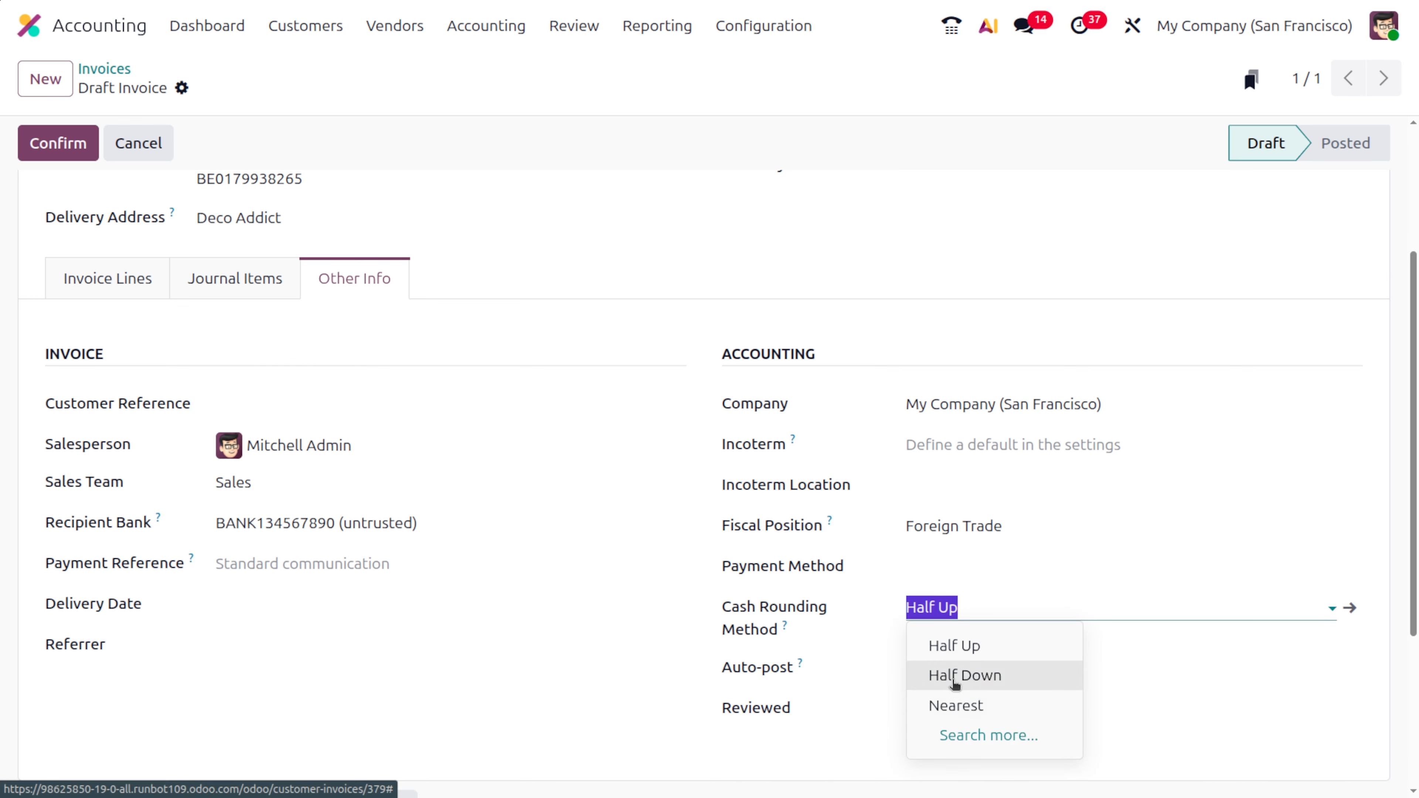
pyautogui.click(953, 685)
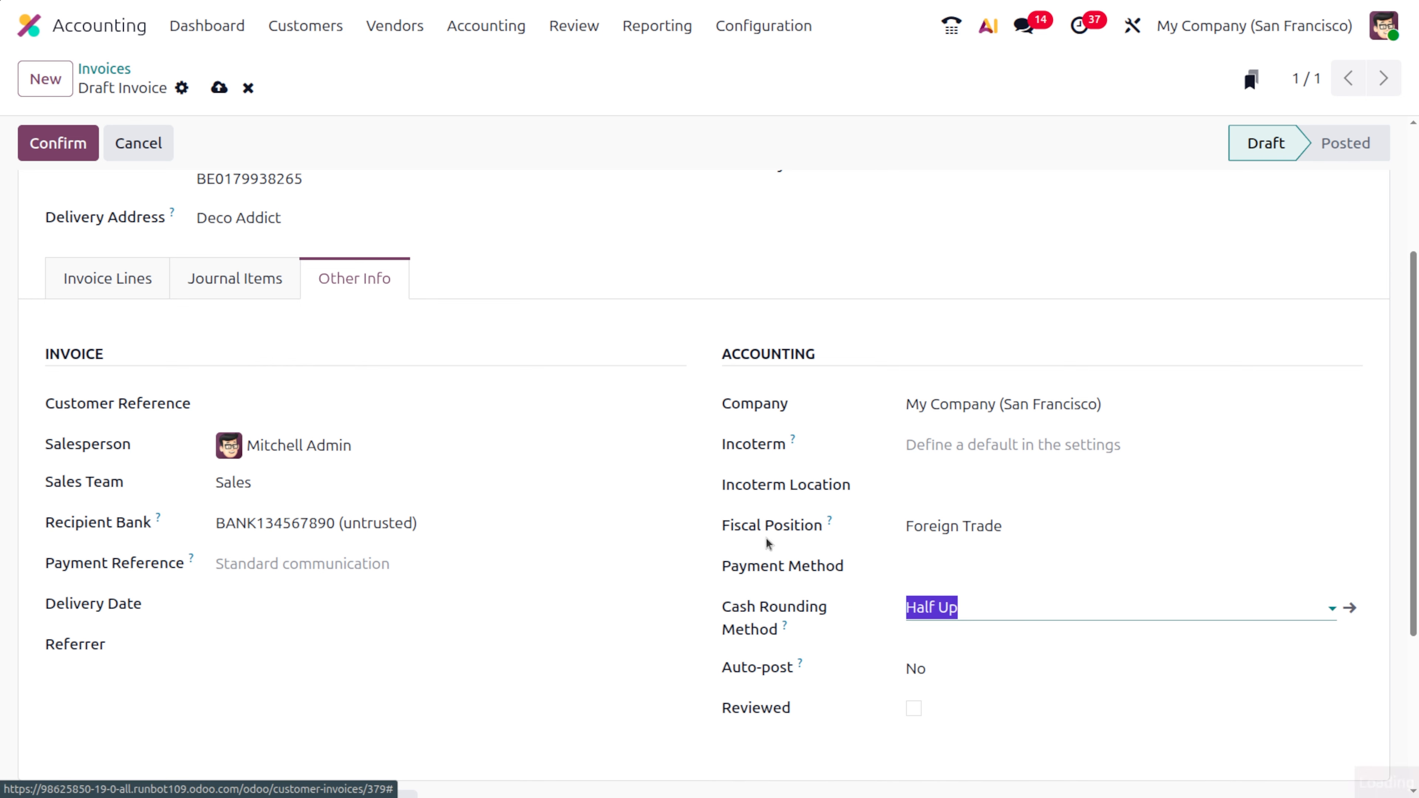
pyautogui.click(219, 90)
pyautogui.click(115, 274)
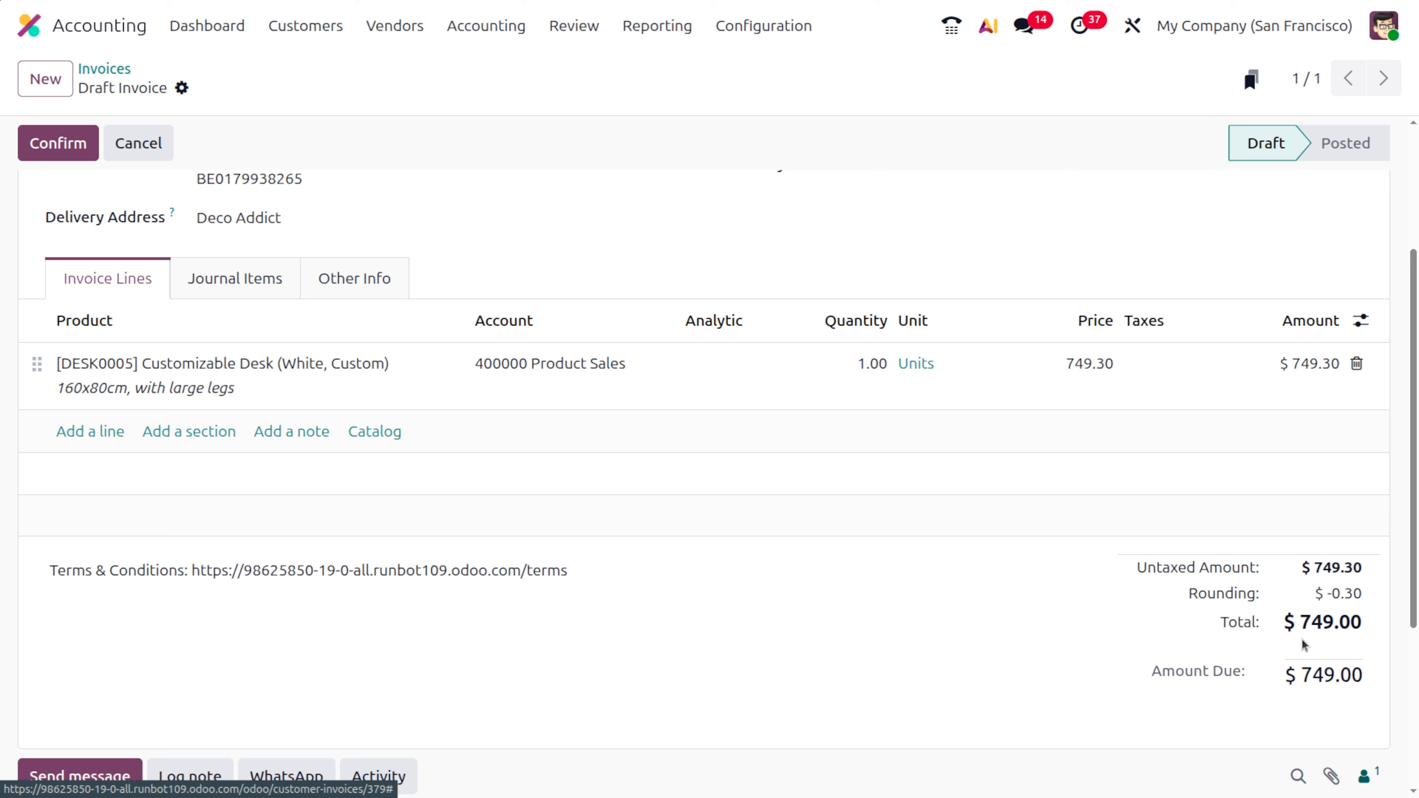
# - Switch the invoice's cash rounding method to Nearest, save it and examine the rounding amount and total
pyautogui.click(352, 282)
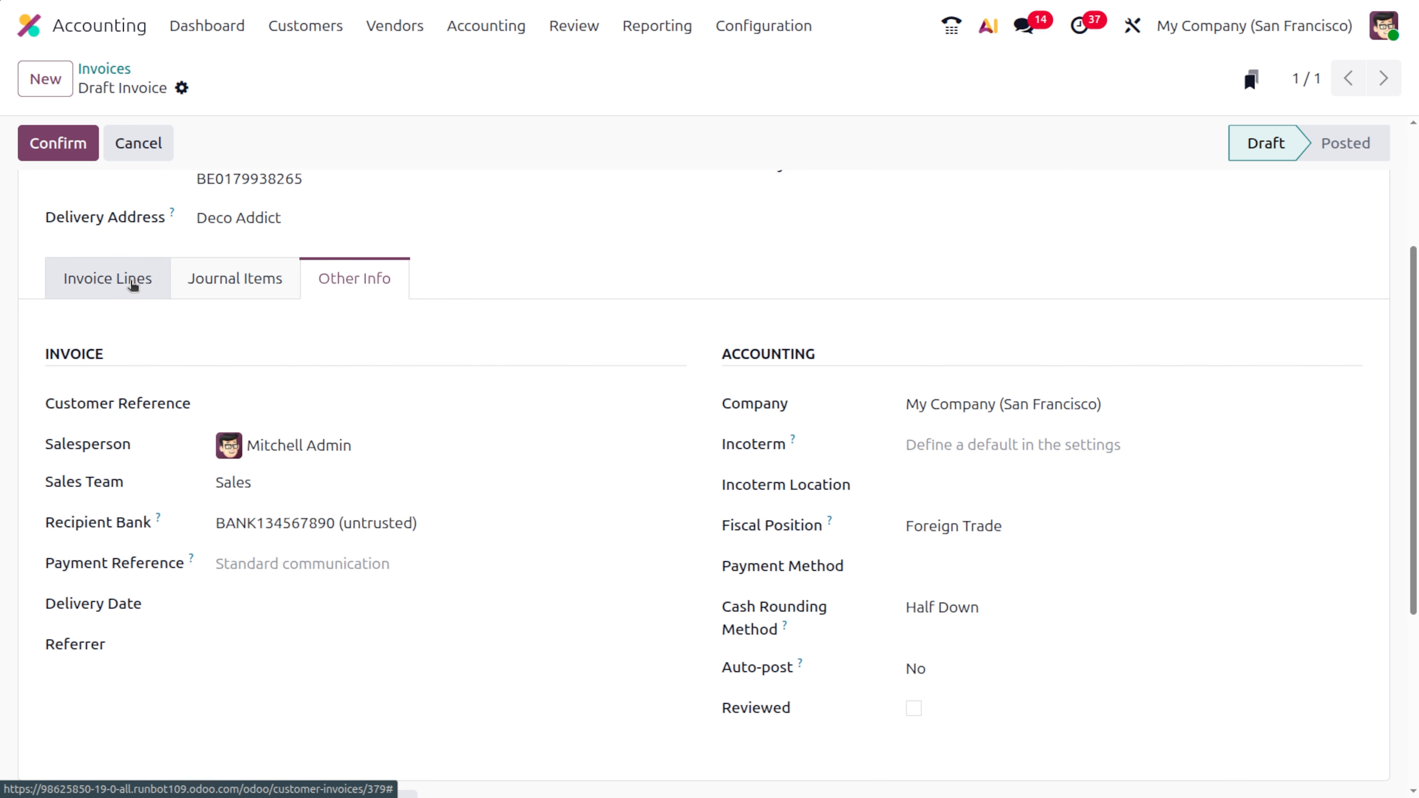
pyautogui.click(939, 615)
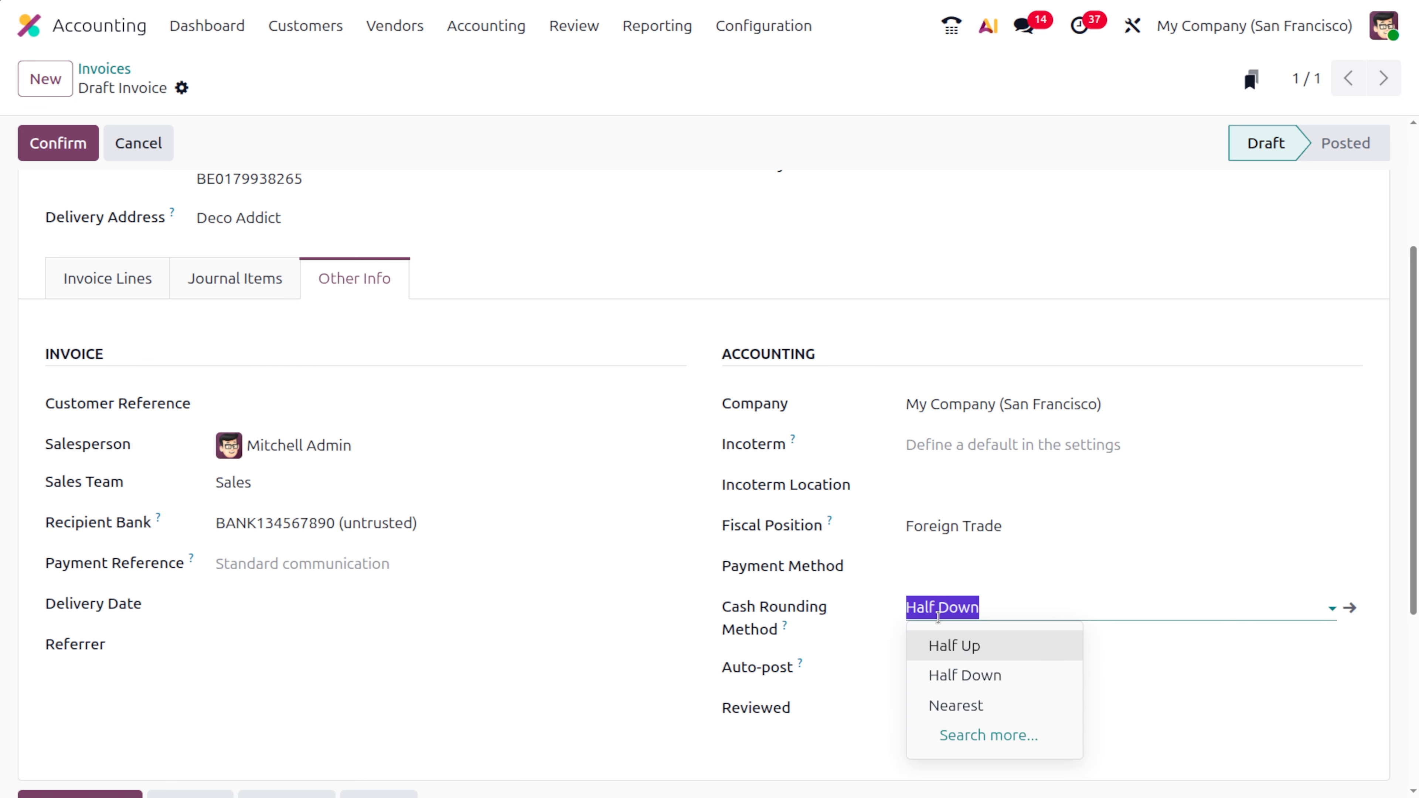
pyautogui.click(985, 701)
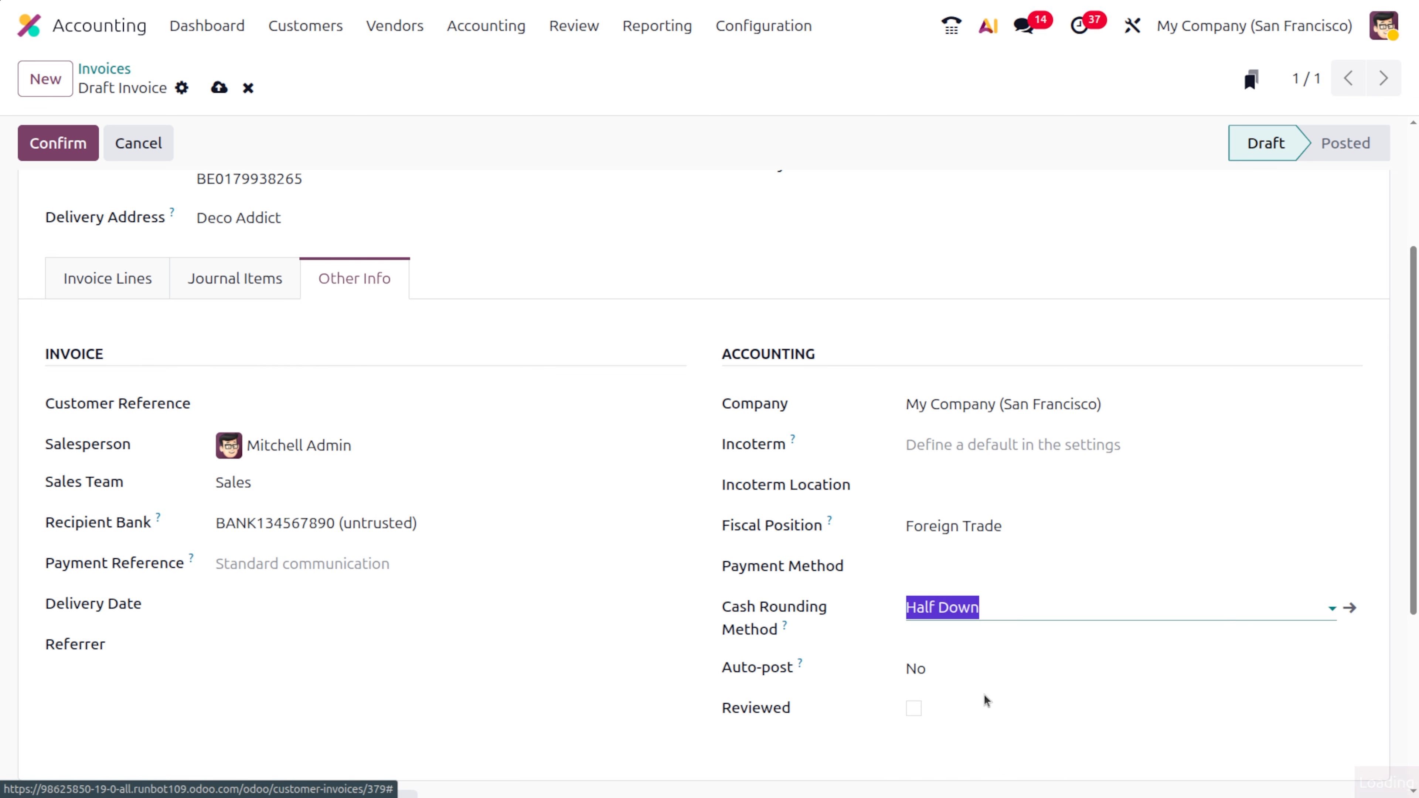
pyautogui.click(219, 88)
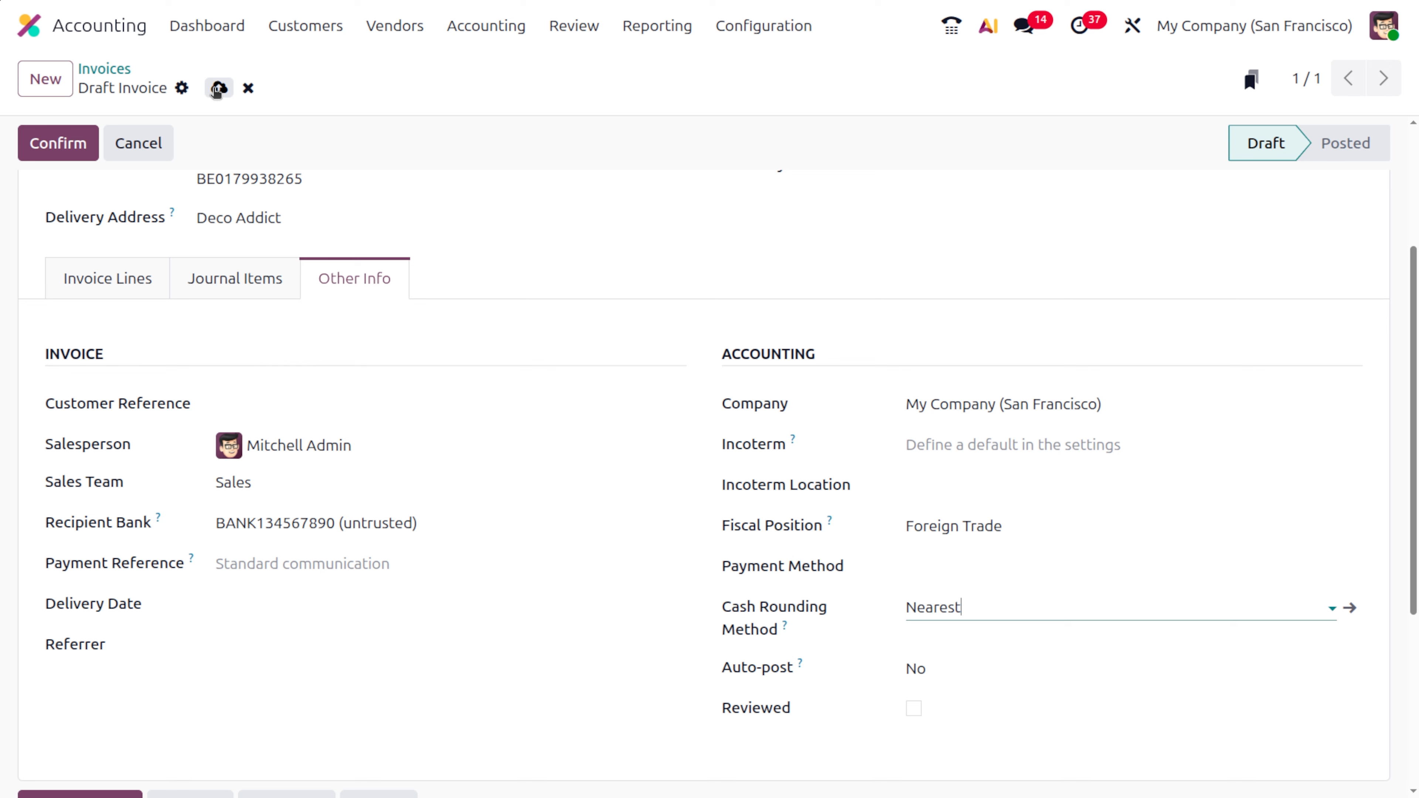
pyautogui.click(116, 278)
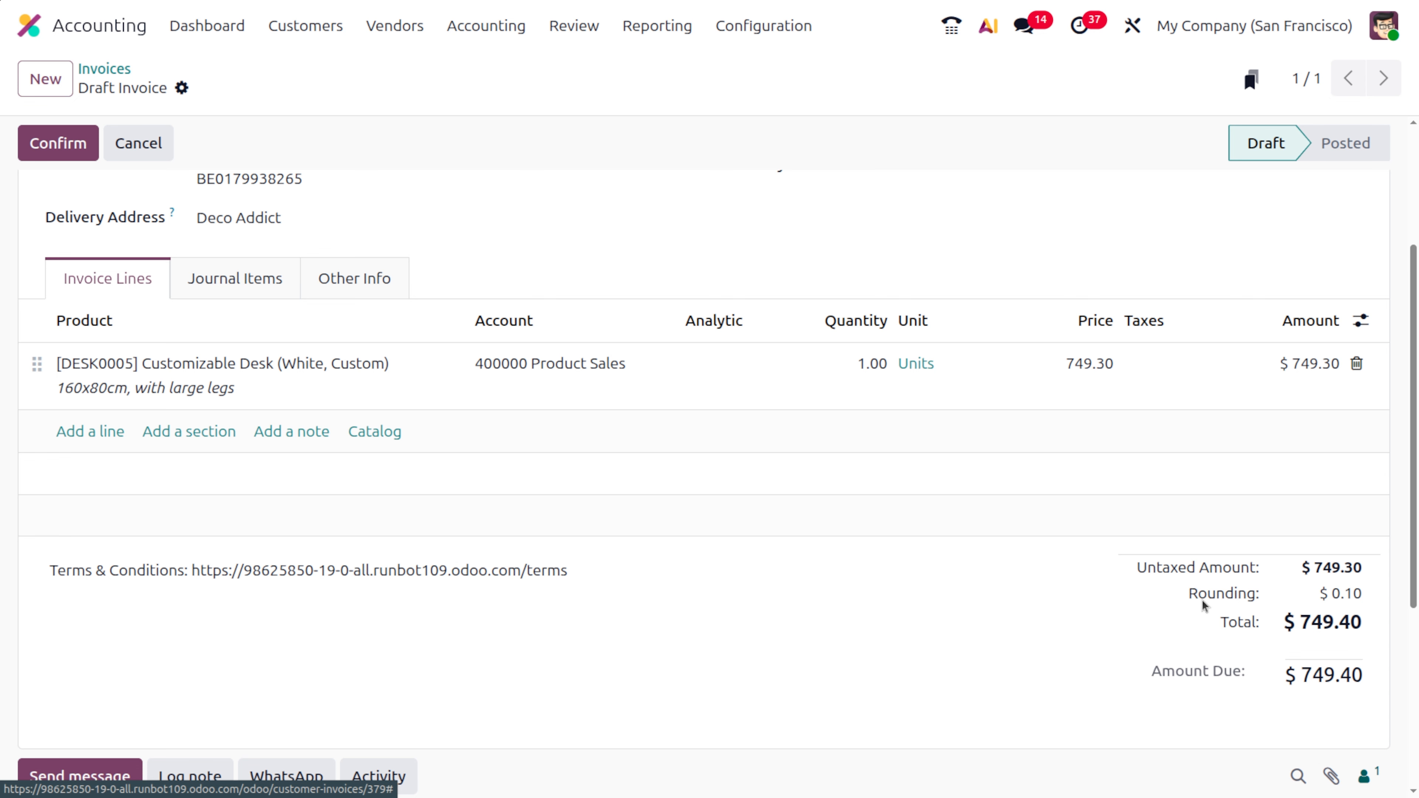
pyautogui.scroll(4, 769, 557)
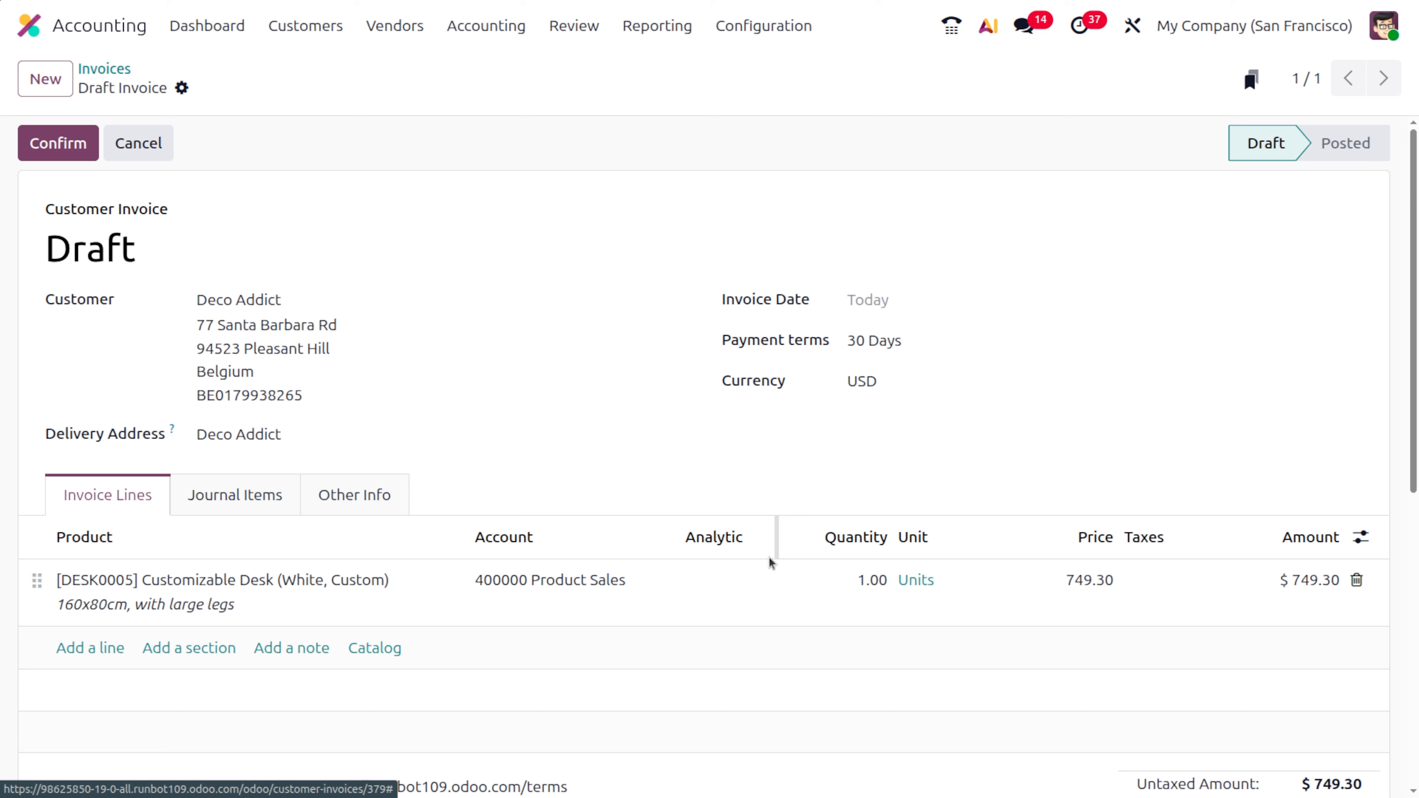